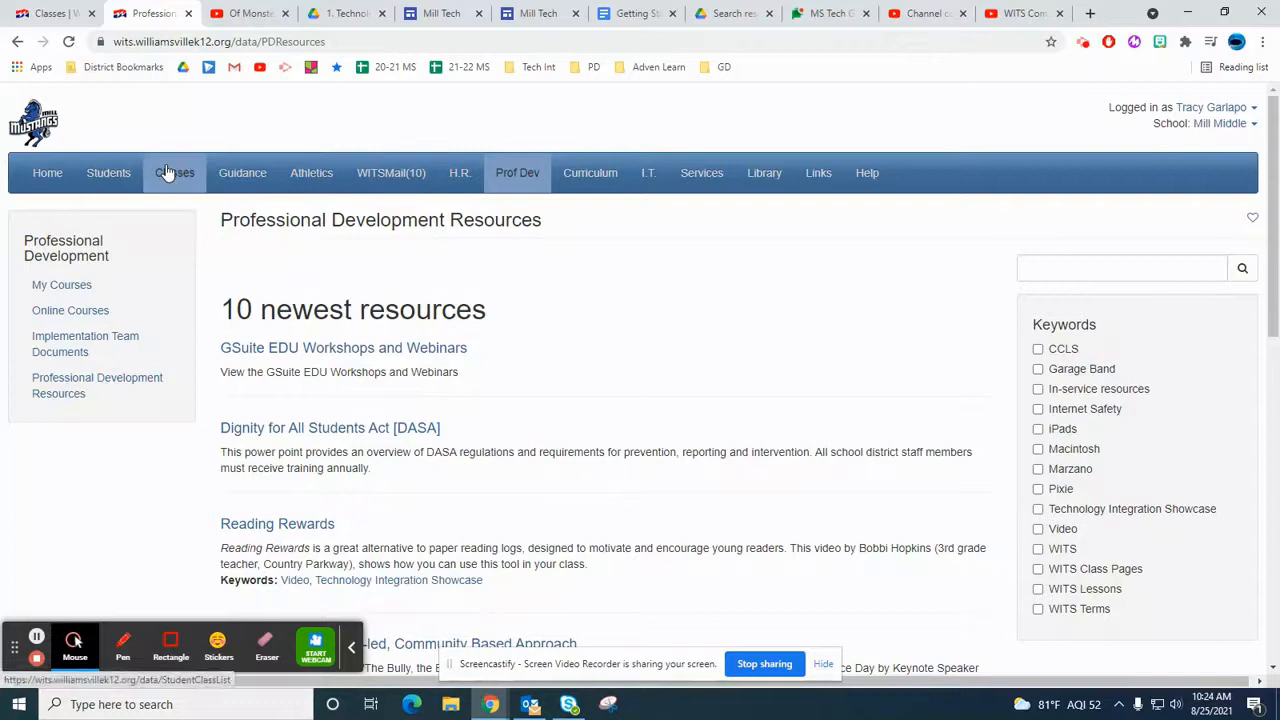
- Go to the class list and view the gradebook of the first Math 7Accel class, closing it again
{"action": "left_click", "coordinate": [168, 173]}
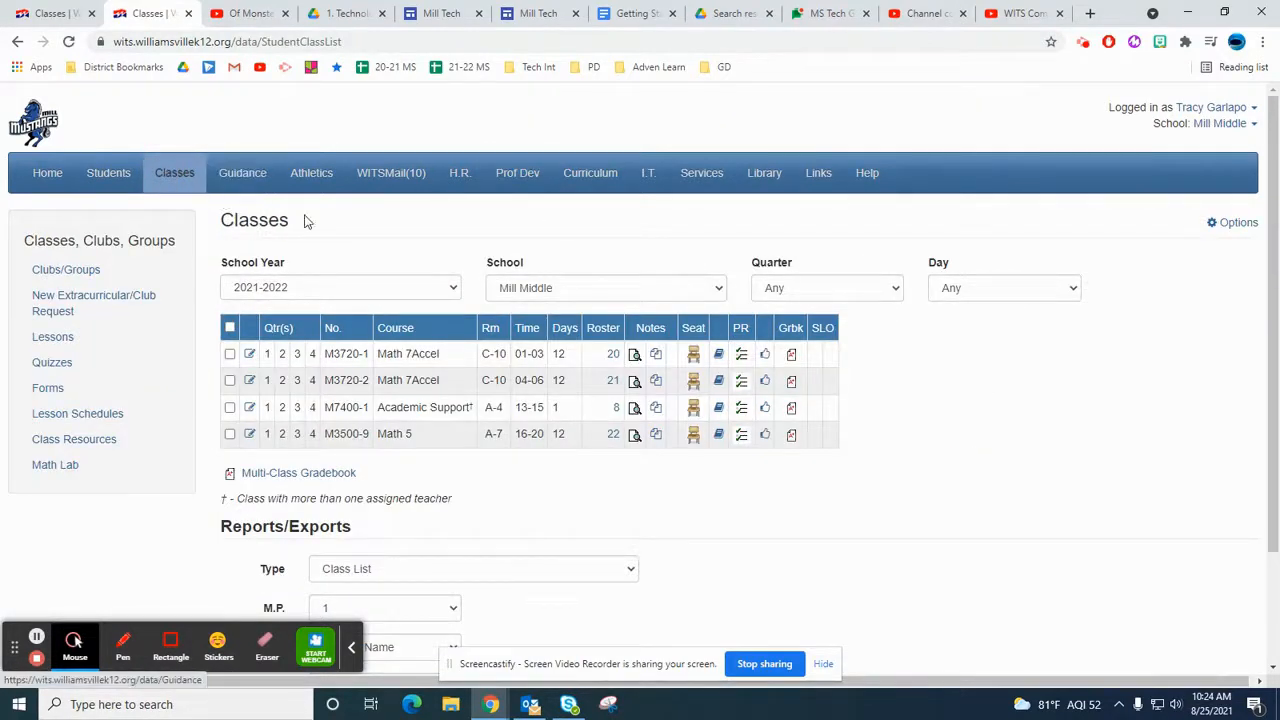
{"action": "left_click", "coordinate": [792, 358]}
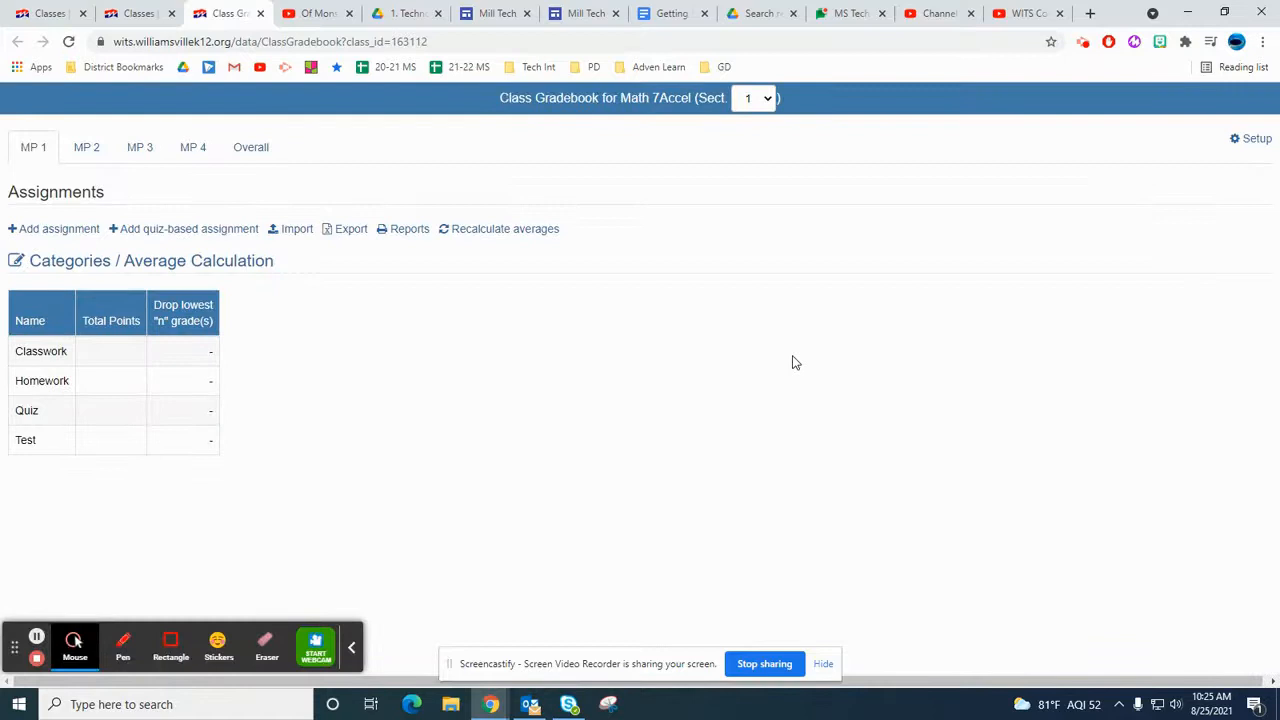
{"action": "left_click", "coordinate": [260, 13]}
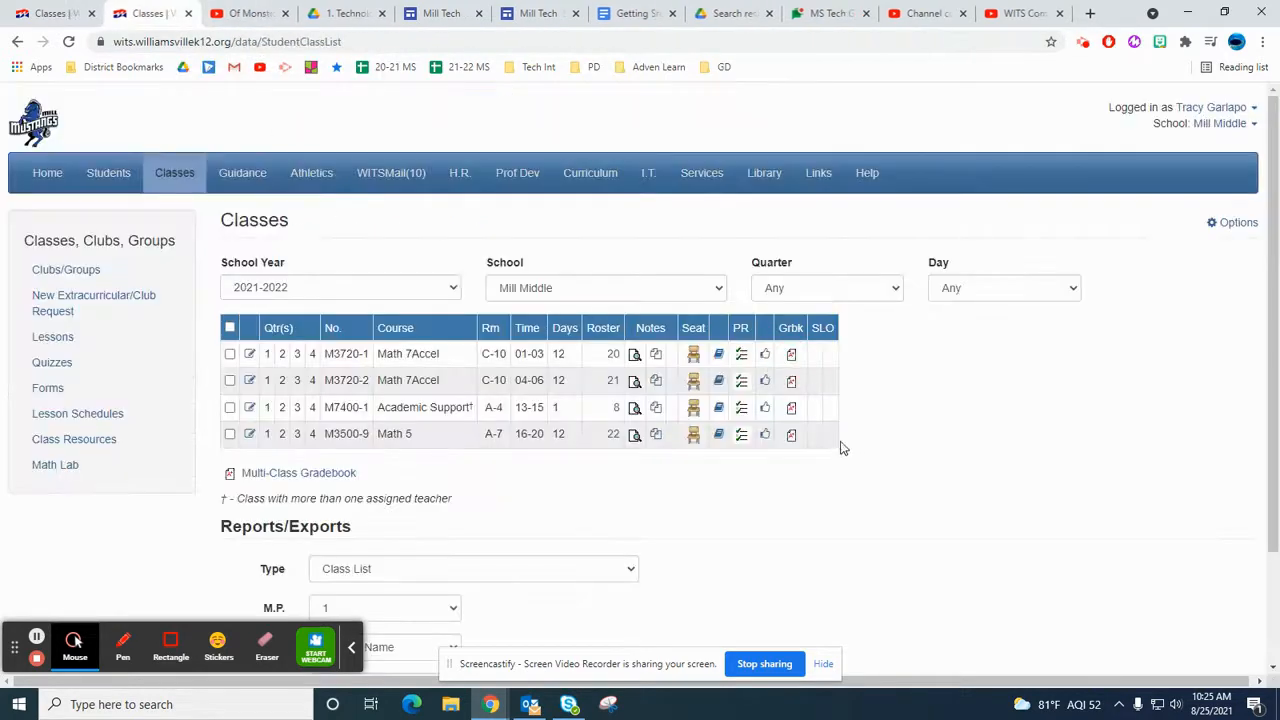
- Open the Academic Support gradebook and base the marking period 1 average on Total Points in the category setup
{"action": "left_click", "coordinate": [792, 409]}
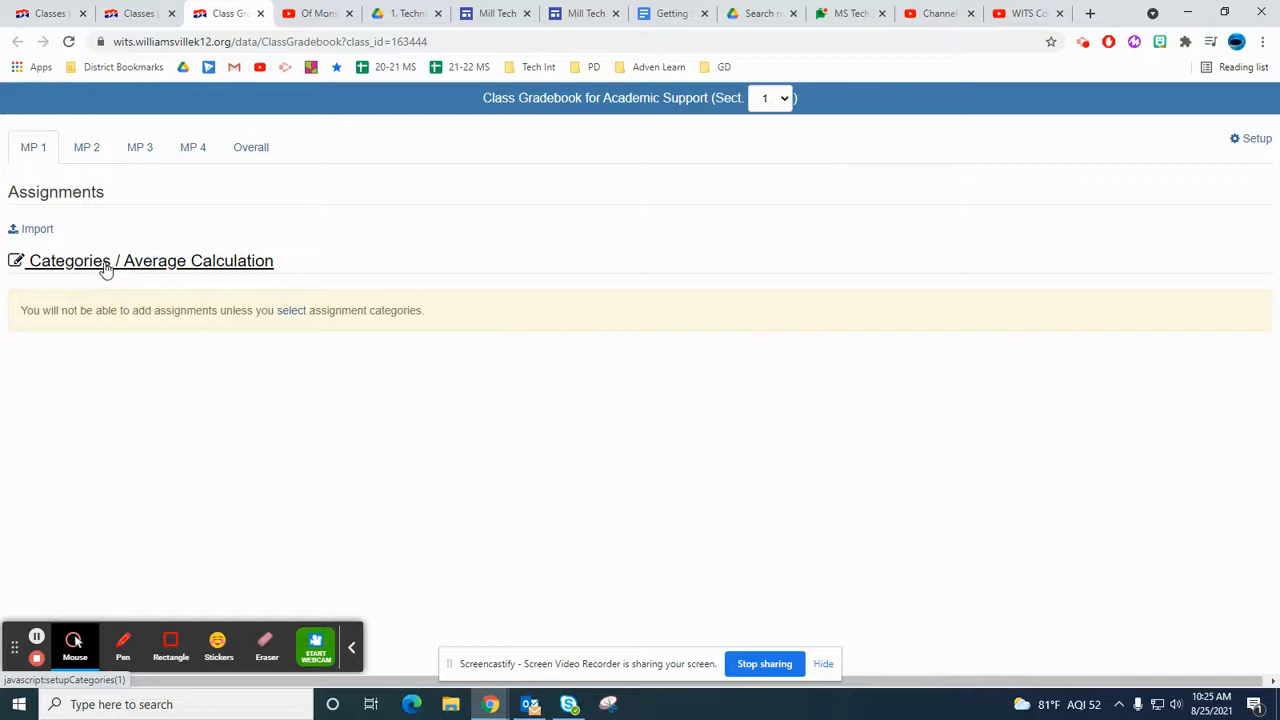
{"action": "left_click", "coordinate": [283, 314]}
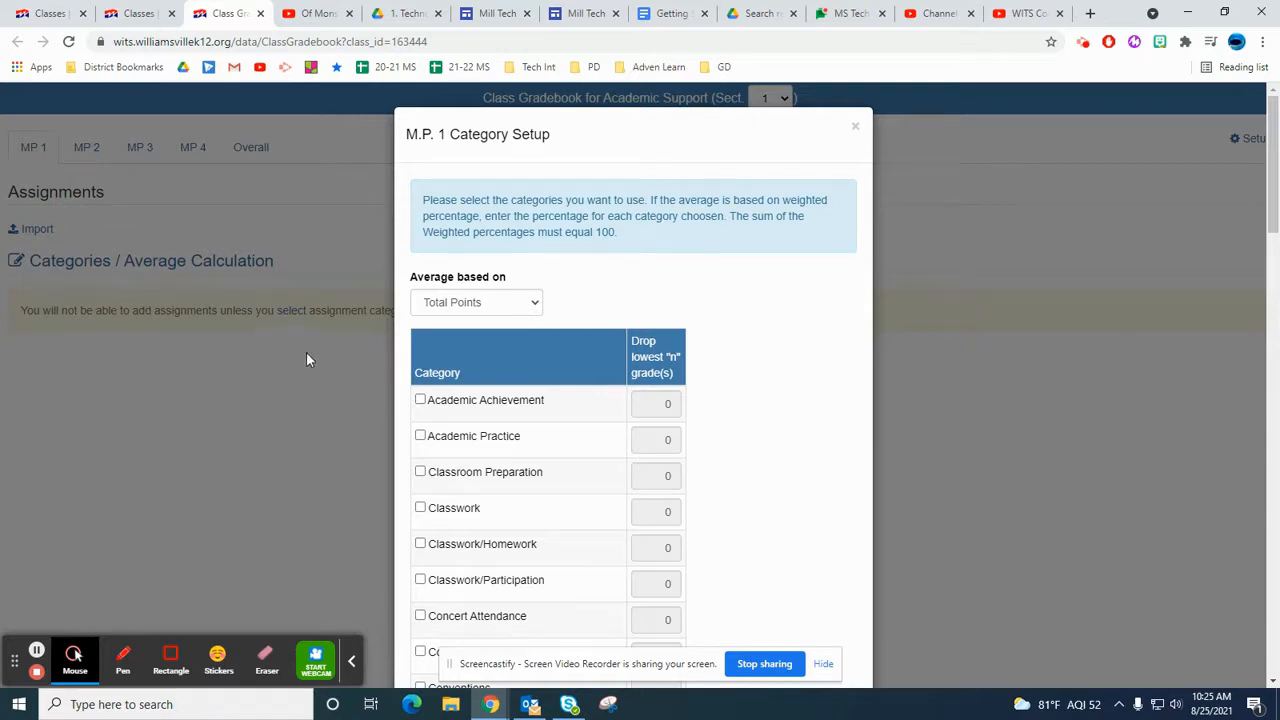
{"action": "left_click", "coordinate": [535, 306]}
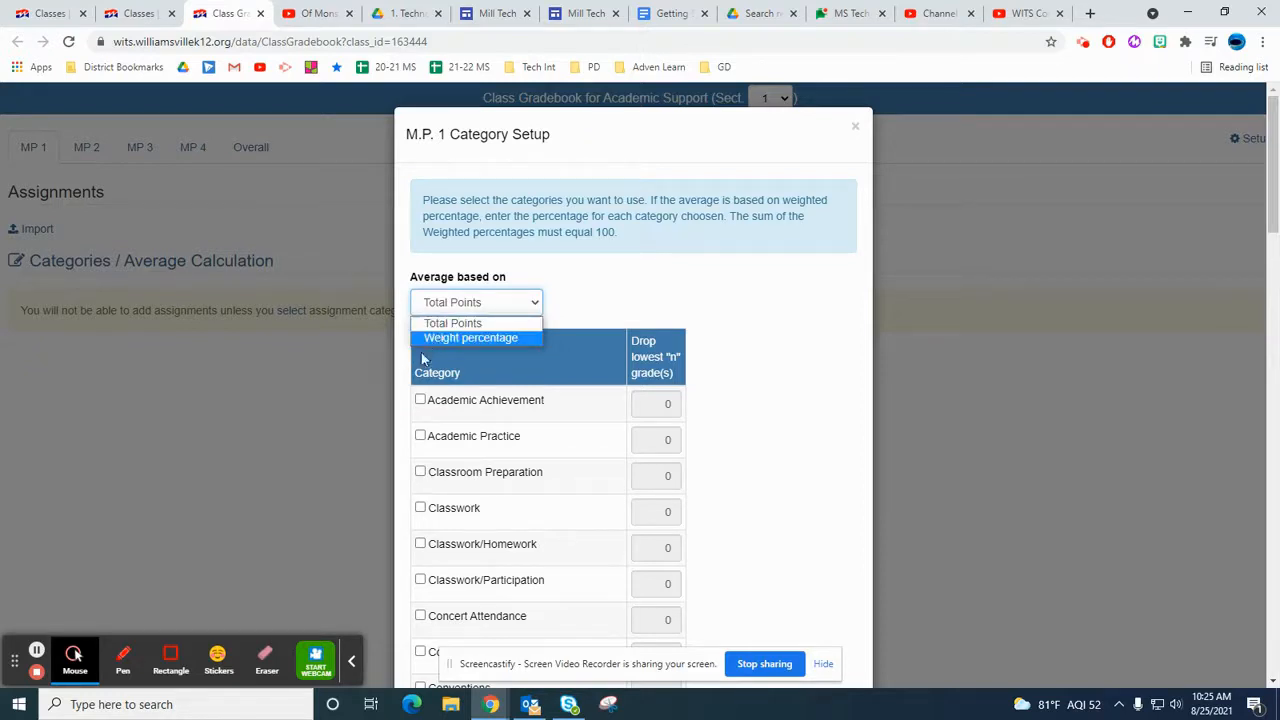
{"action": "left_click", "coordinate": [466, 326]}
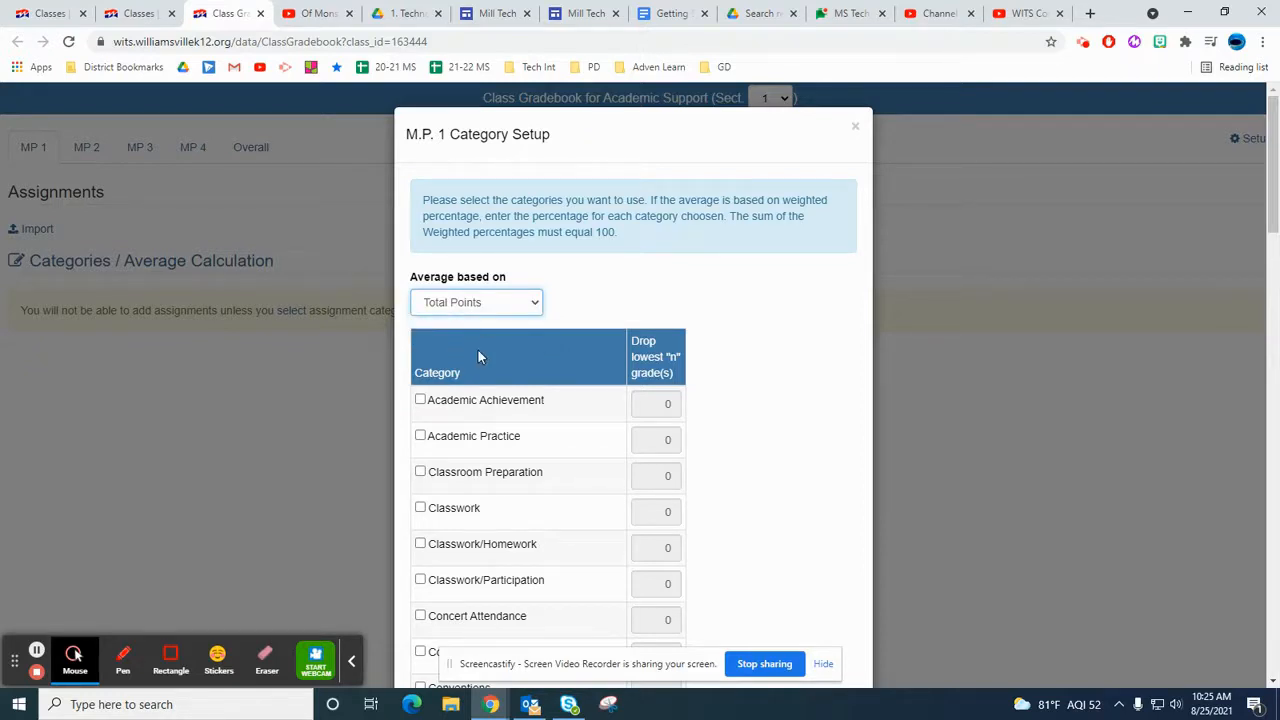
- Choose the Classwork, Homework and Tests/Quizzes categories for marking period 1 and save the category setup
{"action": "scroll", "coordinate": [477, 355], "scroll_direction": "down", "scroll_amount": 2}
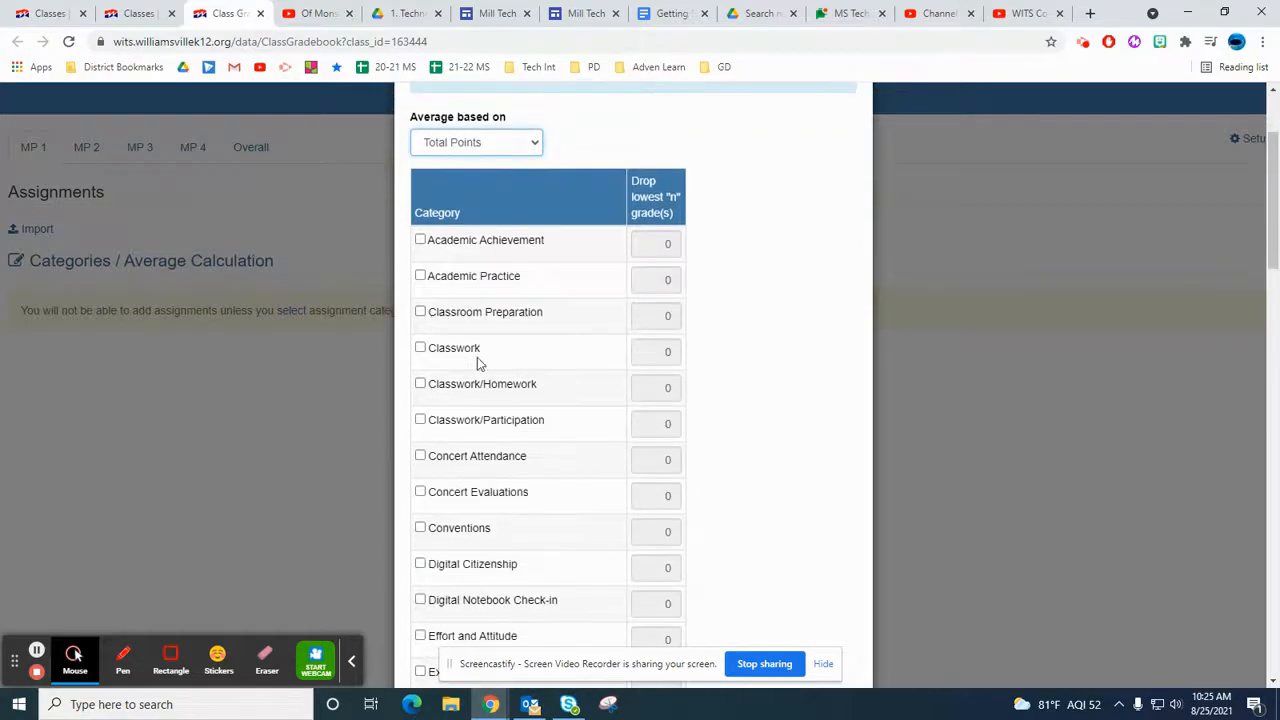
{"action": "left_click", "coordinate": [420, 349]}
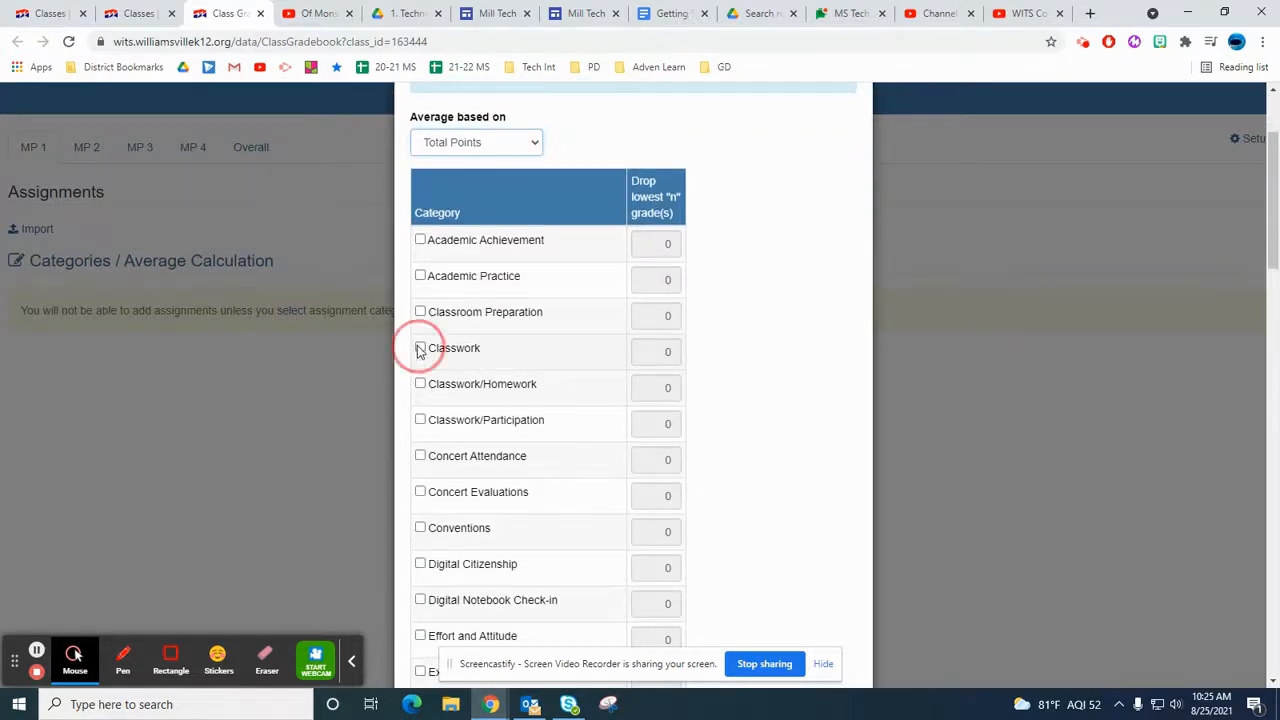
{"action": "scroll", "coordinate": [436, 388], "scroll_direction": "down", "scroll_amount": 2}
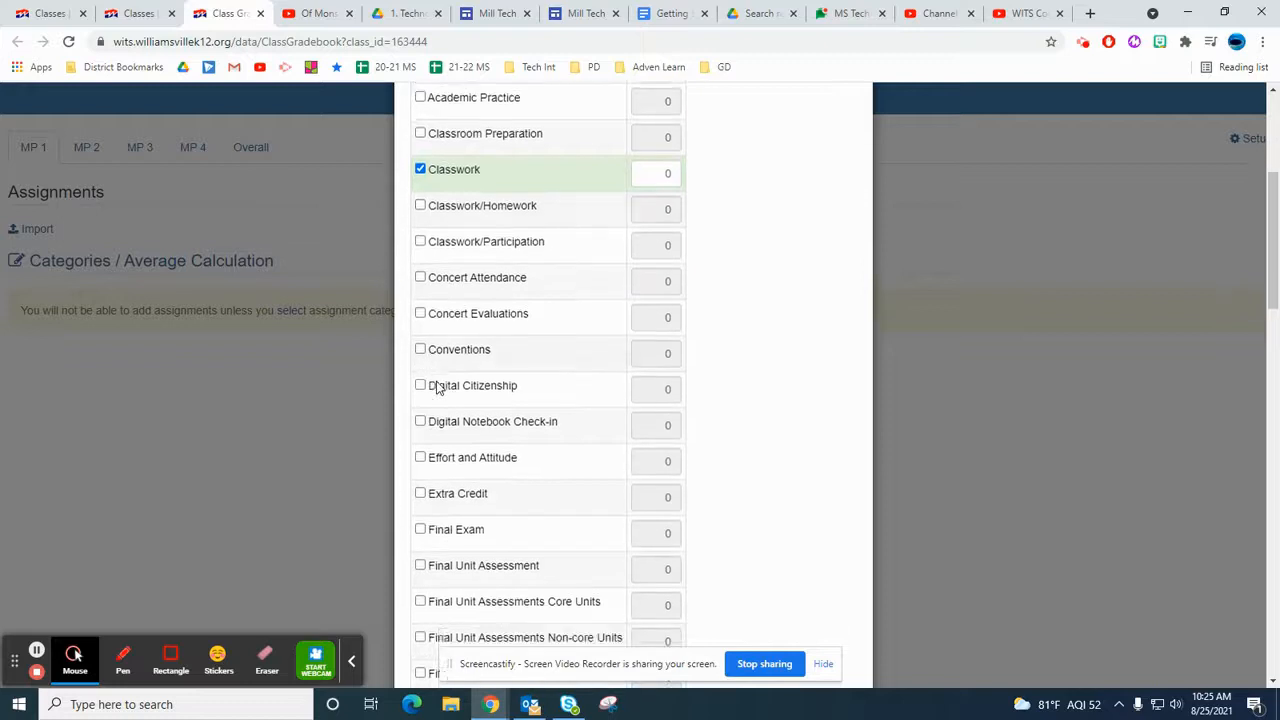
{"action": "scroll", "coordinate": [436, 388], "scroll_direction": "down", "scroll_amount": 5}
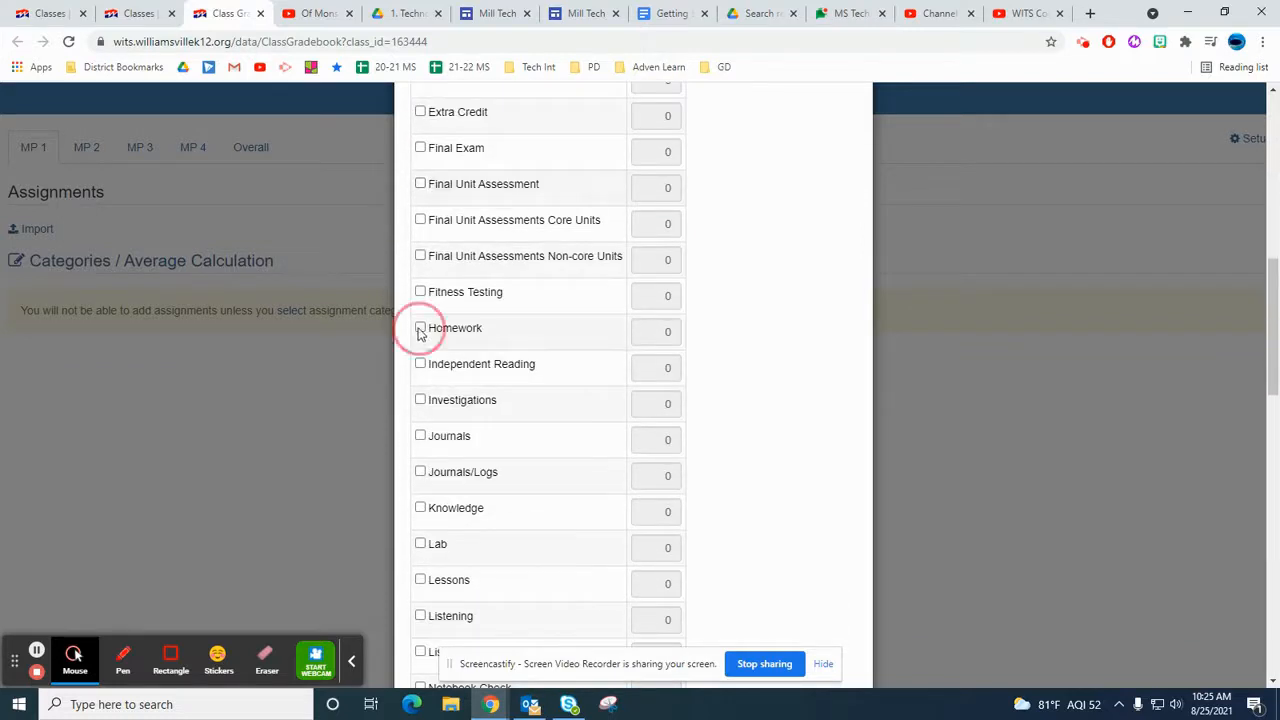
{"action": "left_click", "coordinate": [420, 330]}
{"action": "scroll", "coordinate": [428, 388], "scroll_direction": "down", "scroll_amount": 15}
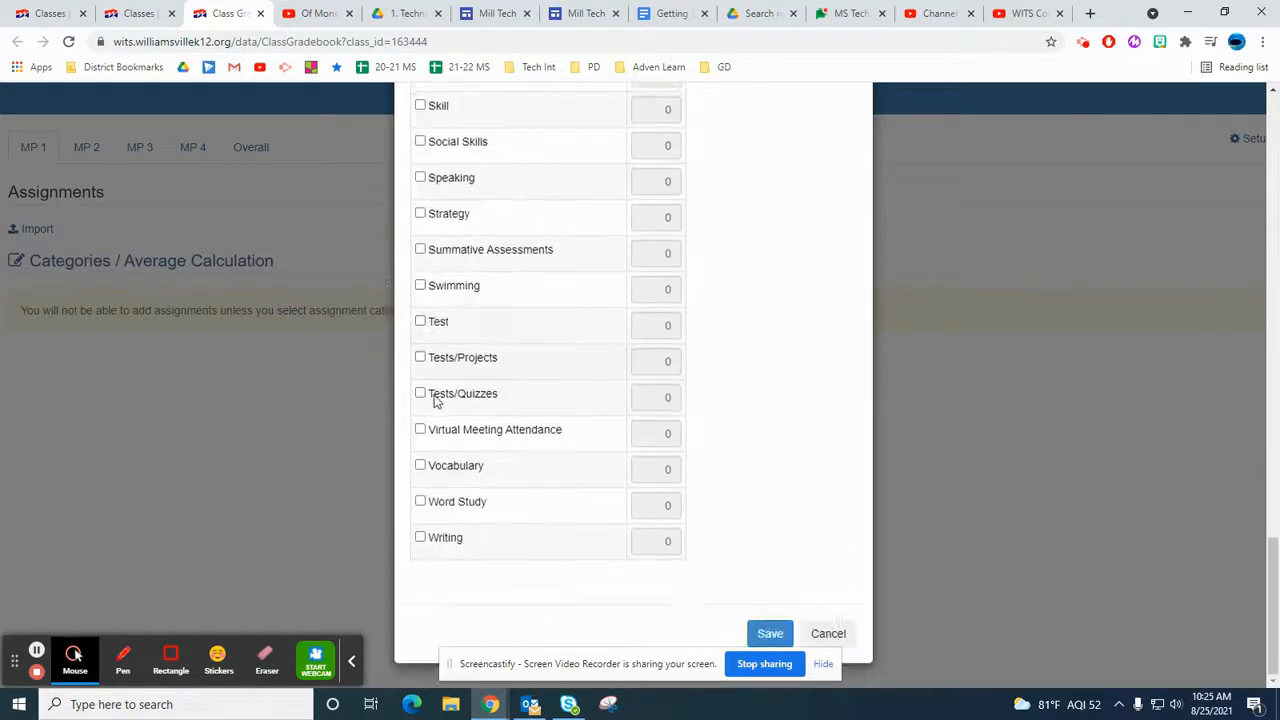
{"action": "left_click", "coordinate": [420, 394]}
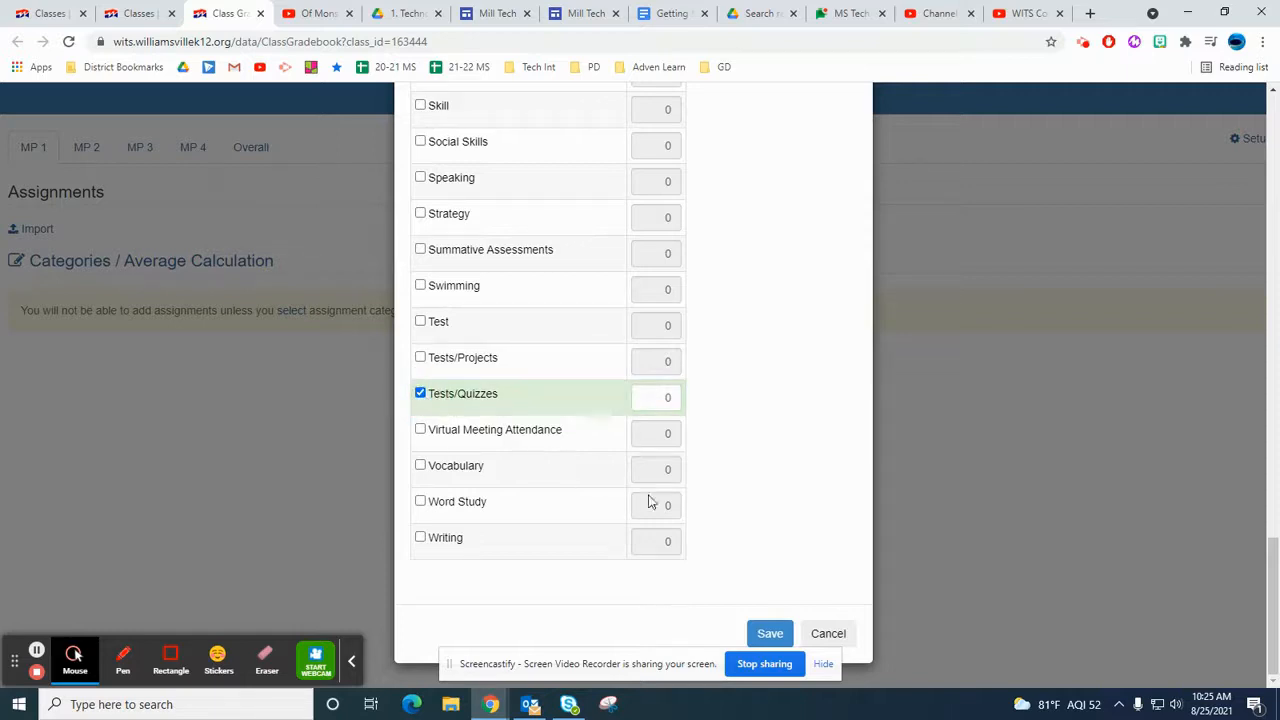
{"action": "left_click", "coordinate": [770, 634]}
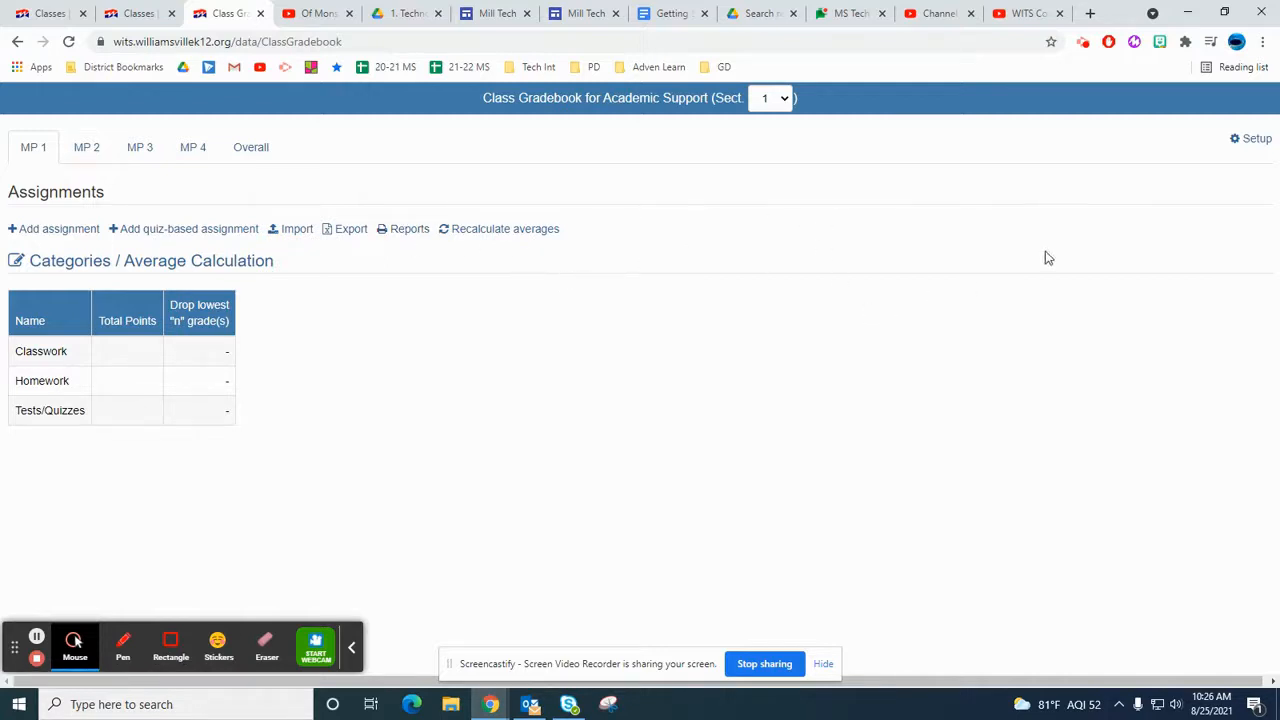
- Add a footnote in the gradebook setup with the letter L and the description "Assignment was handed in late."
{"action": "left_click", "coordinate": [1250, 145]}
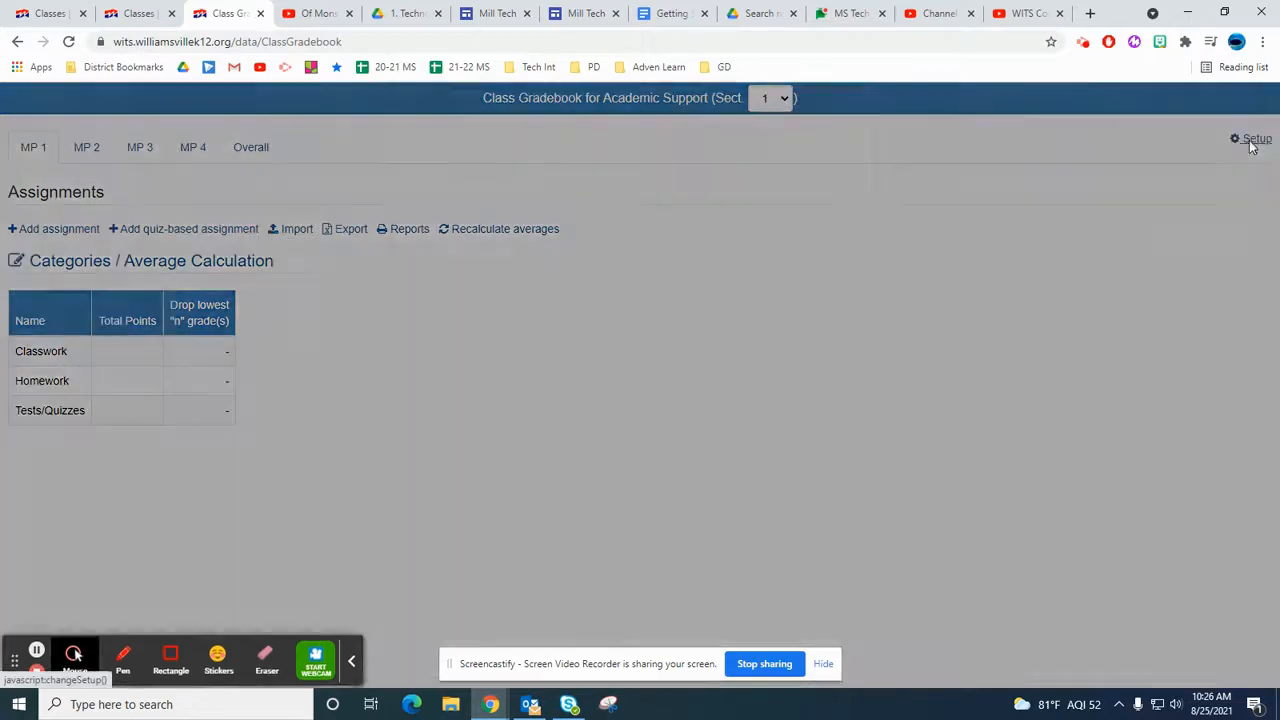
{"action": "scroll", "coordinate": [768, 353], "scroll_direction": "down", "scroll_amount": 2}
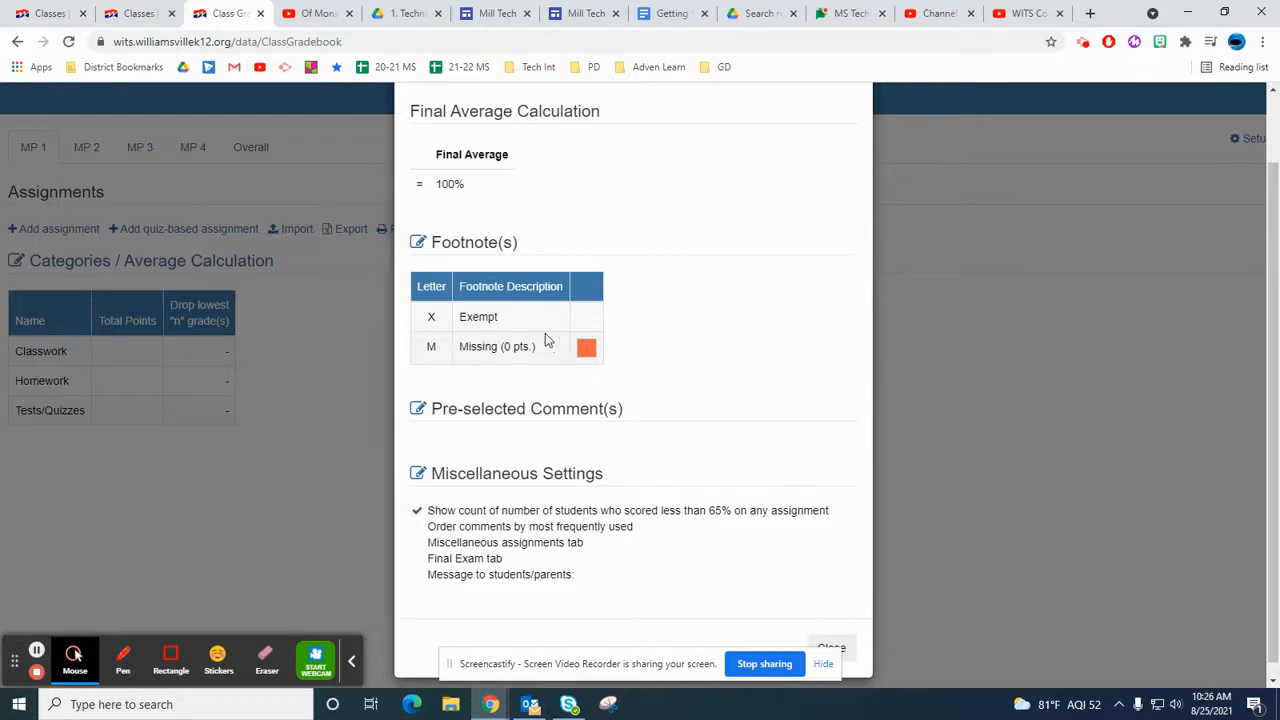
{"action": "left_click", "coordinate": [418, 245]}
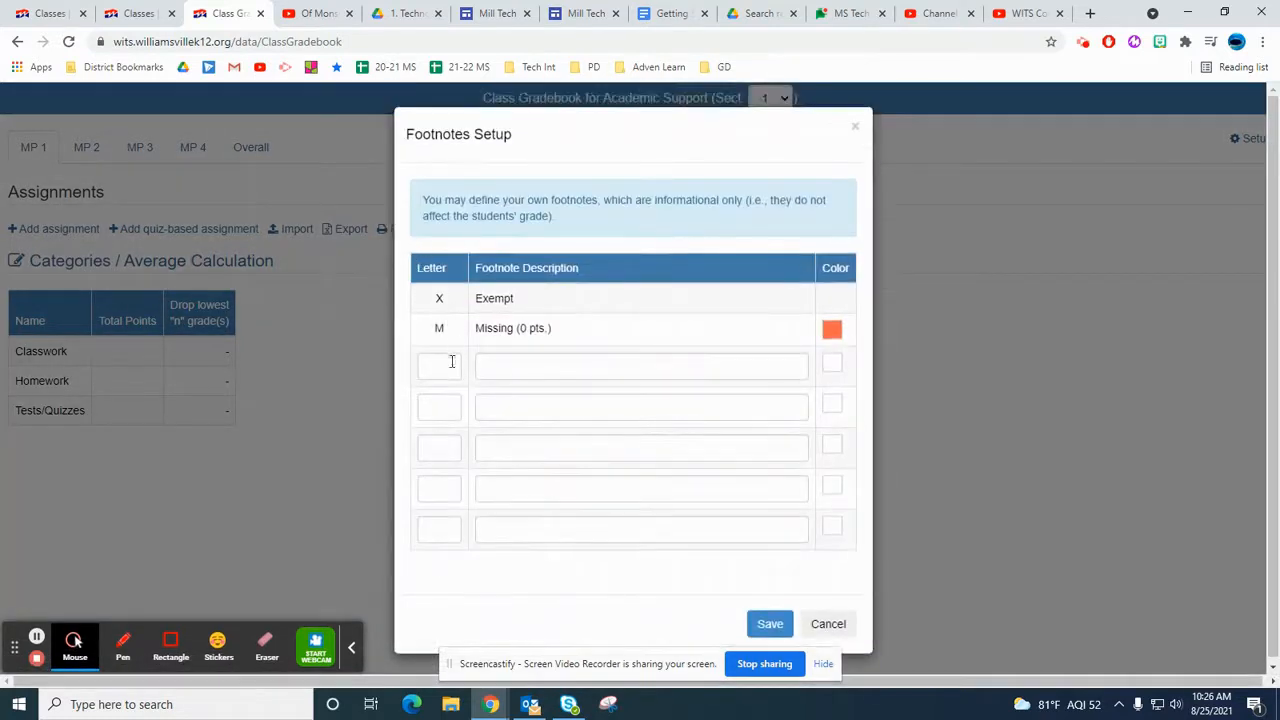
{"action": "left_click", "coordinate": [453, 377]}
{"action": "key", "text": "Tab"}
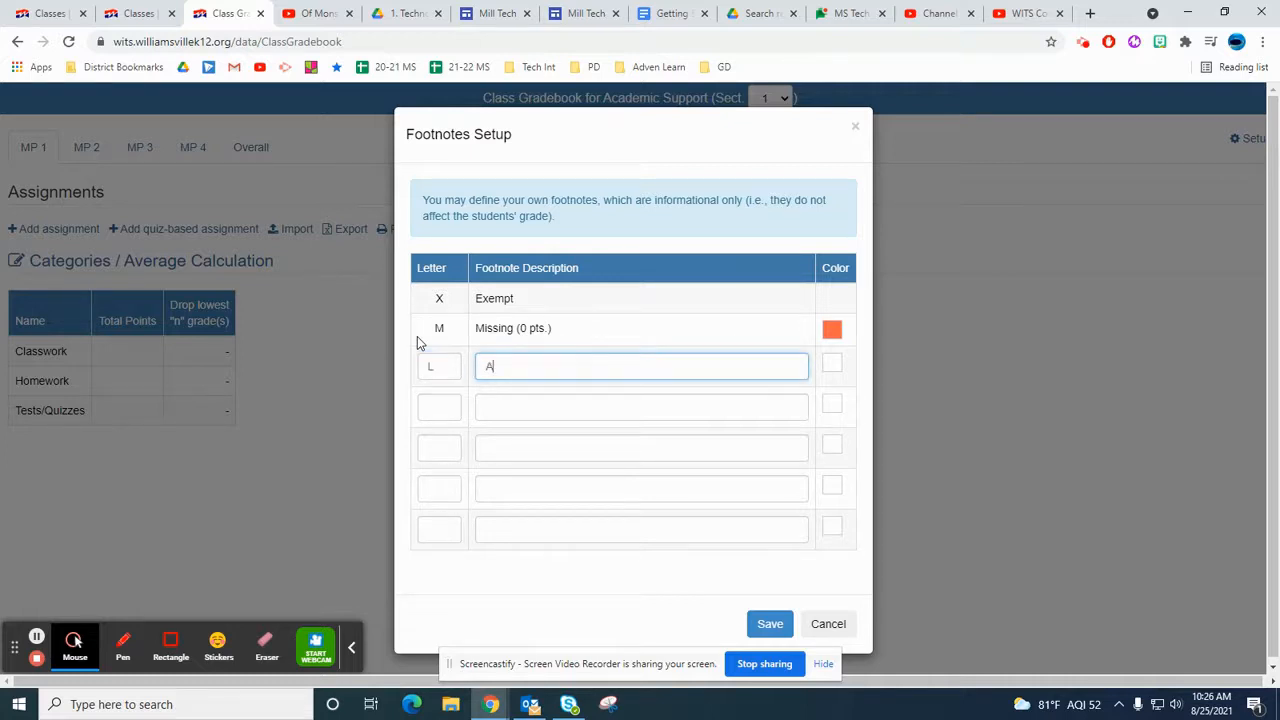
{"action": "type", "text": "Assignment was handed in late."}
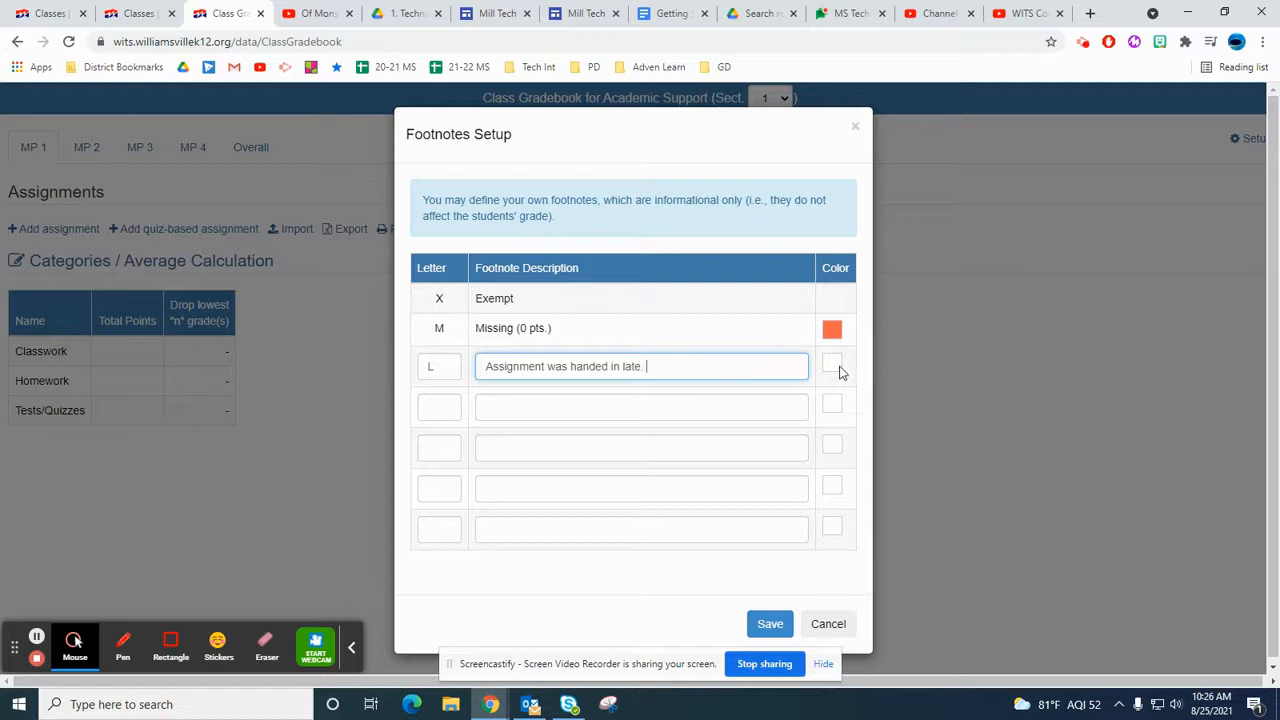
- Give the L footnote the yellow-green color #d4e81e and save the footnotes setup
{"action": "left_click", "coordinate": [834, 366]}
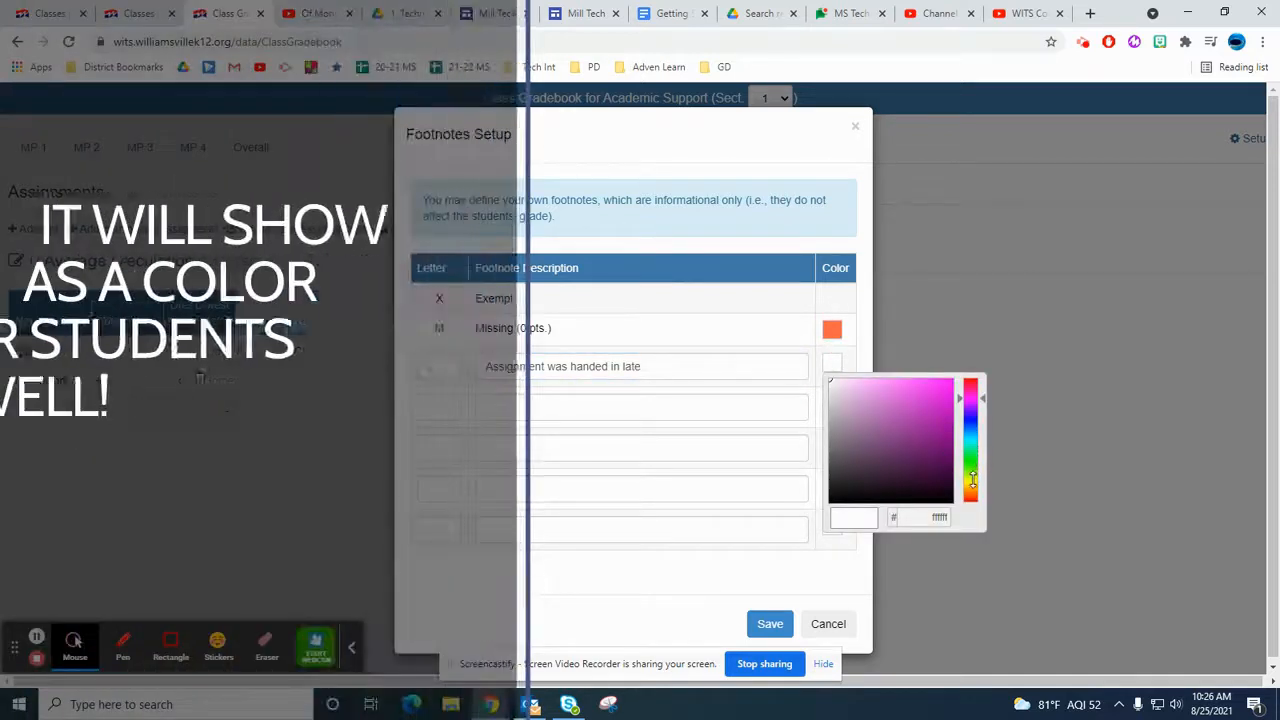
{"action": "left_click", "coordinate": [972, 480]}
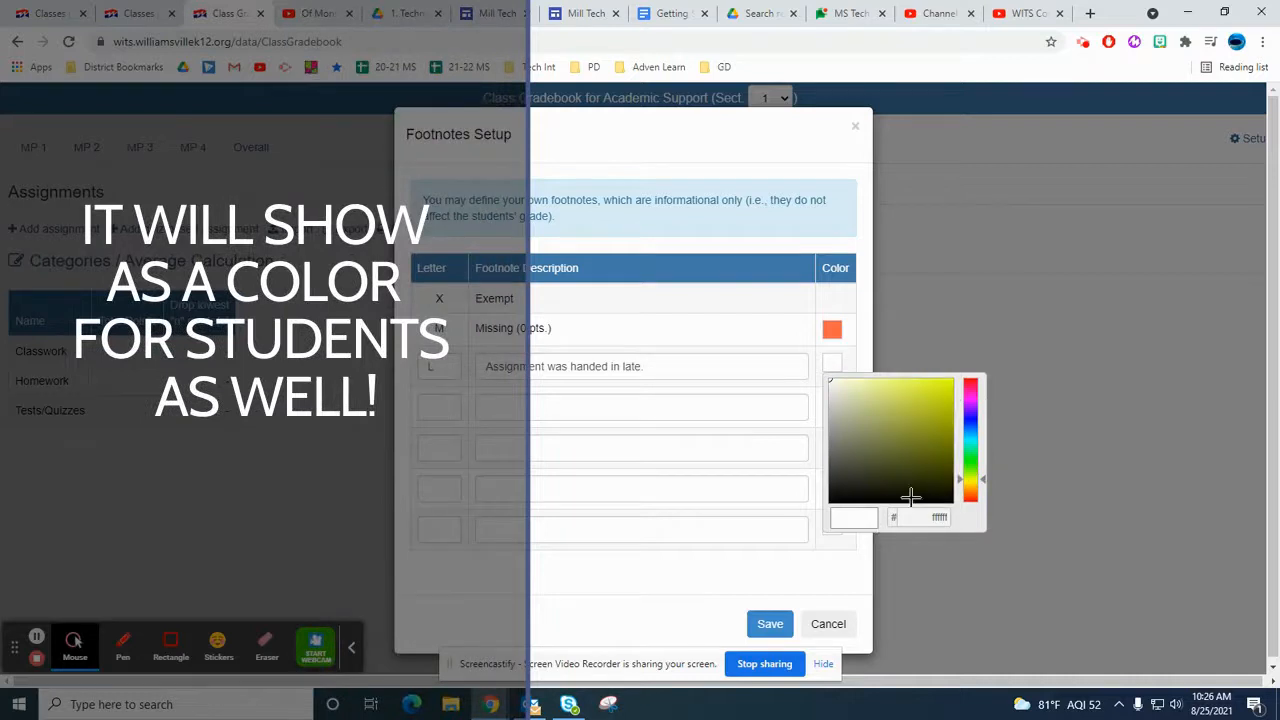
{"action": "left_click", "coordinate": [936, 389]}
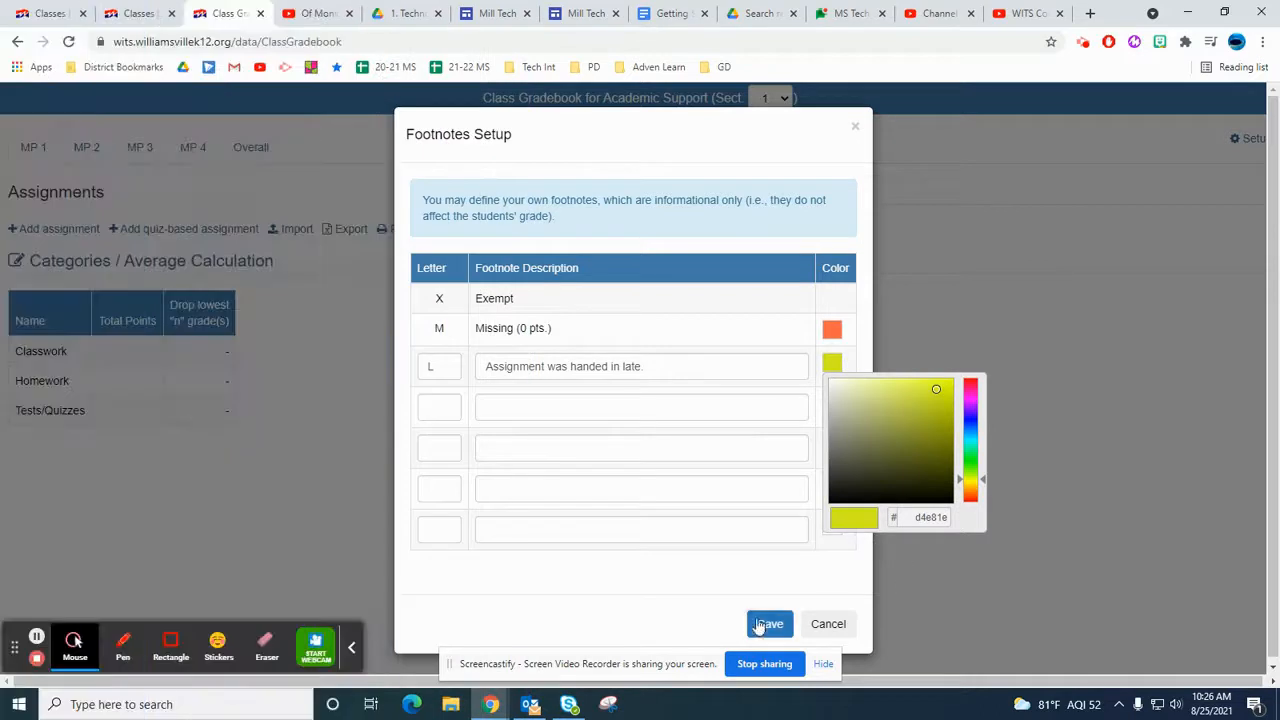
{"action": "left_click", "coordinate": [910, 584]}
{"action": "left_click", "coordinate": [770, 624]}
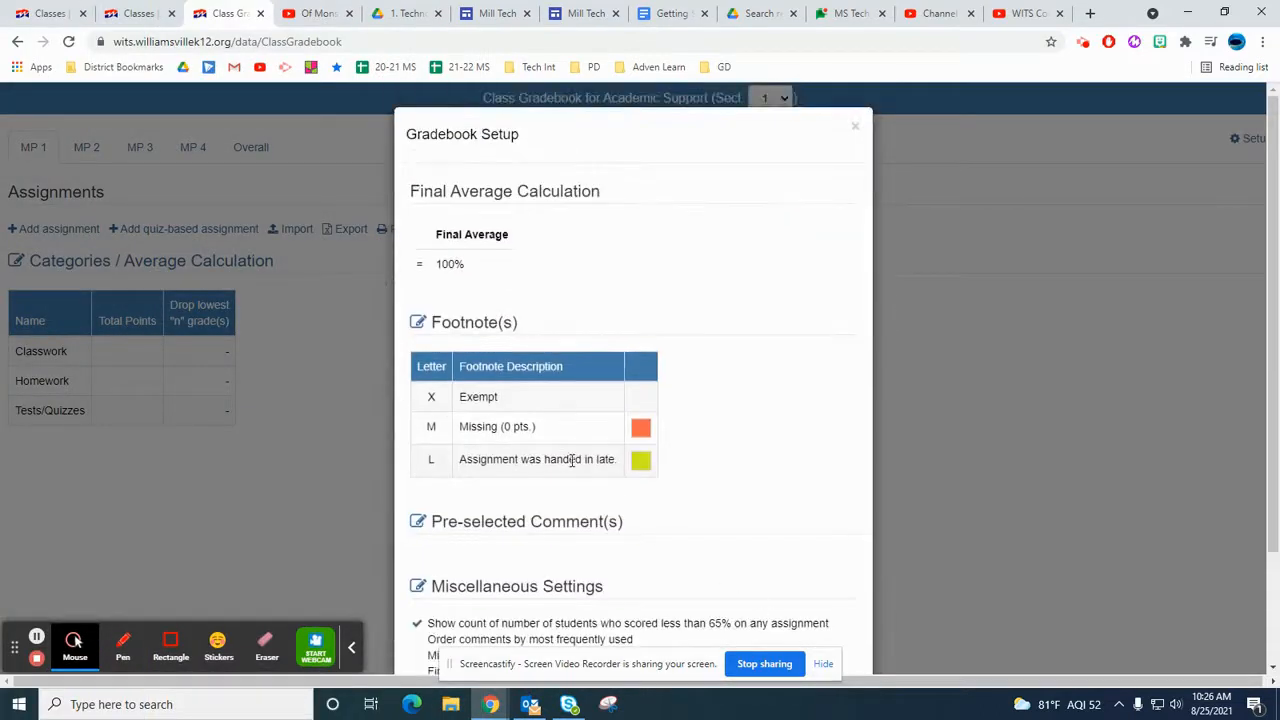
- Review the list of comments available for pre-selection in the gradebook setup and leave it without choosing any
{"action": "scroll", "coordinate": [575, 466], "scroll_direction": "down", "scroll_amount": 3}
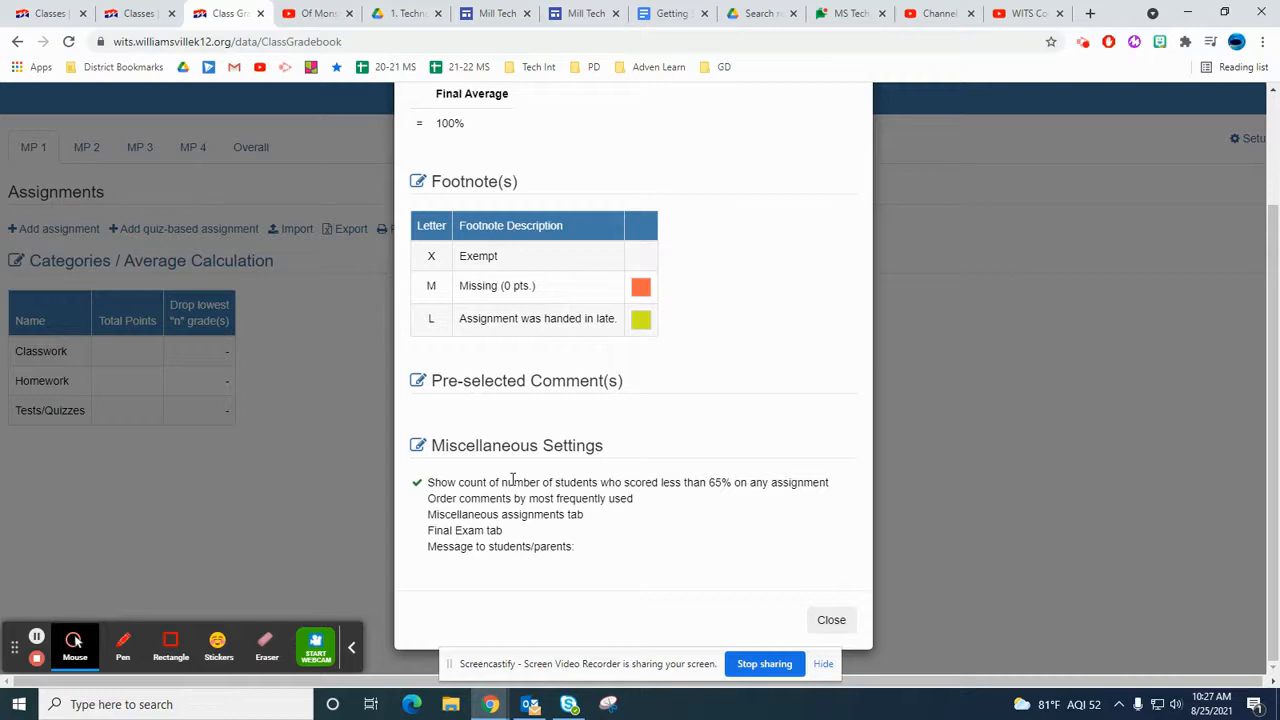
{"action": "left_click", "coordinate": [417, 380]}
{"action": "scroll", "coordinate": [449, 406], "scroll_direction": "down", "scroll_amount": 12}
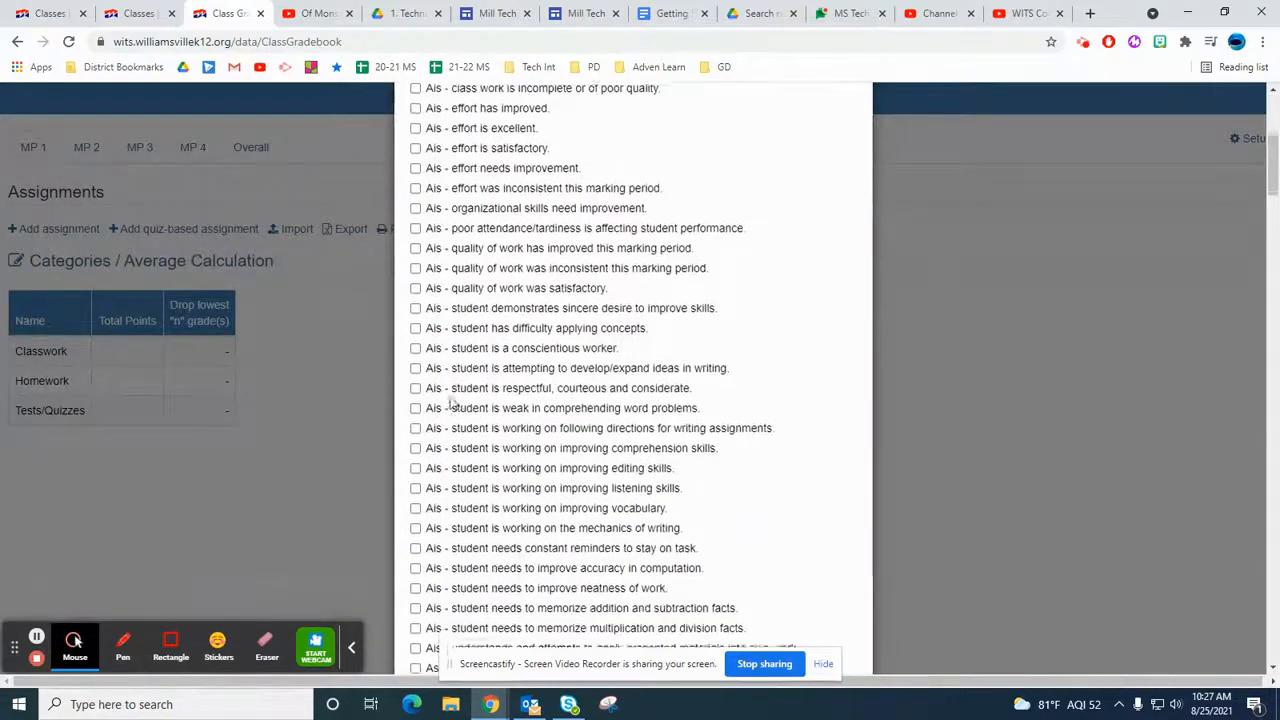
{"action": "scroll", "coordinate": [520, 430], "scroll_direction": "up", "scroll_amount": 12}
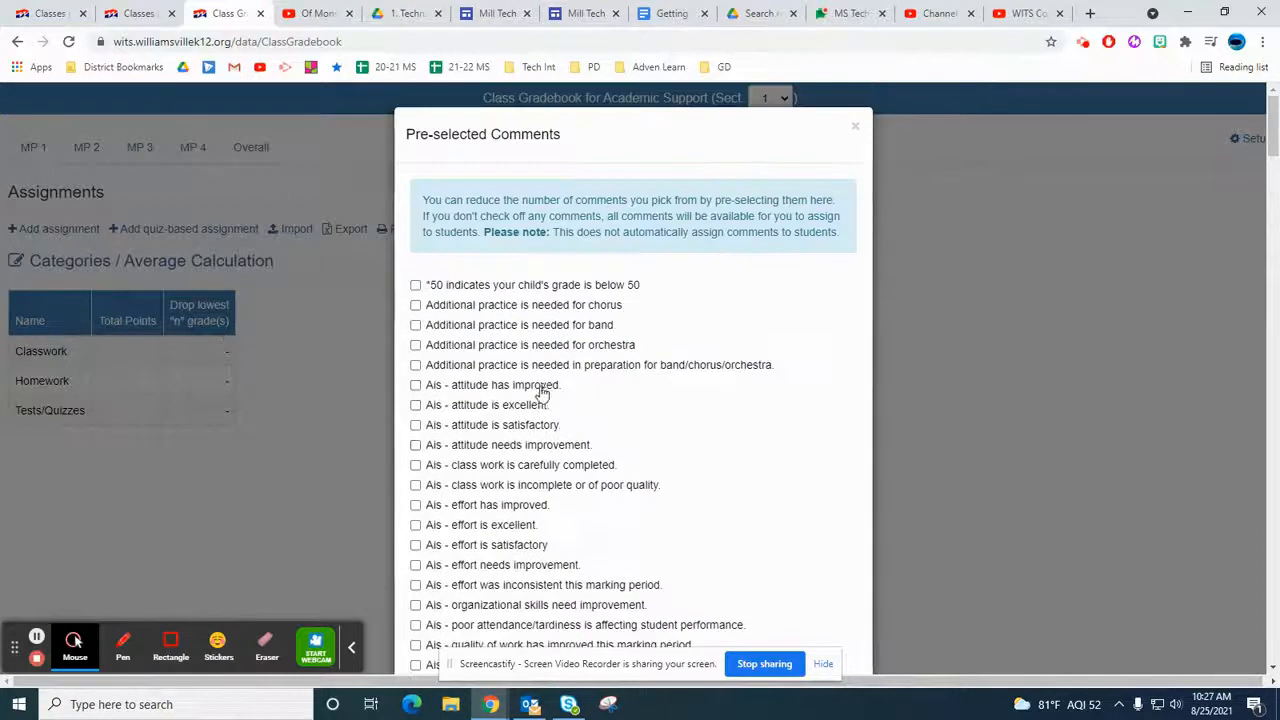
{"action": "left_click", "coordinate": [855, 128]}
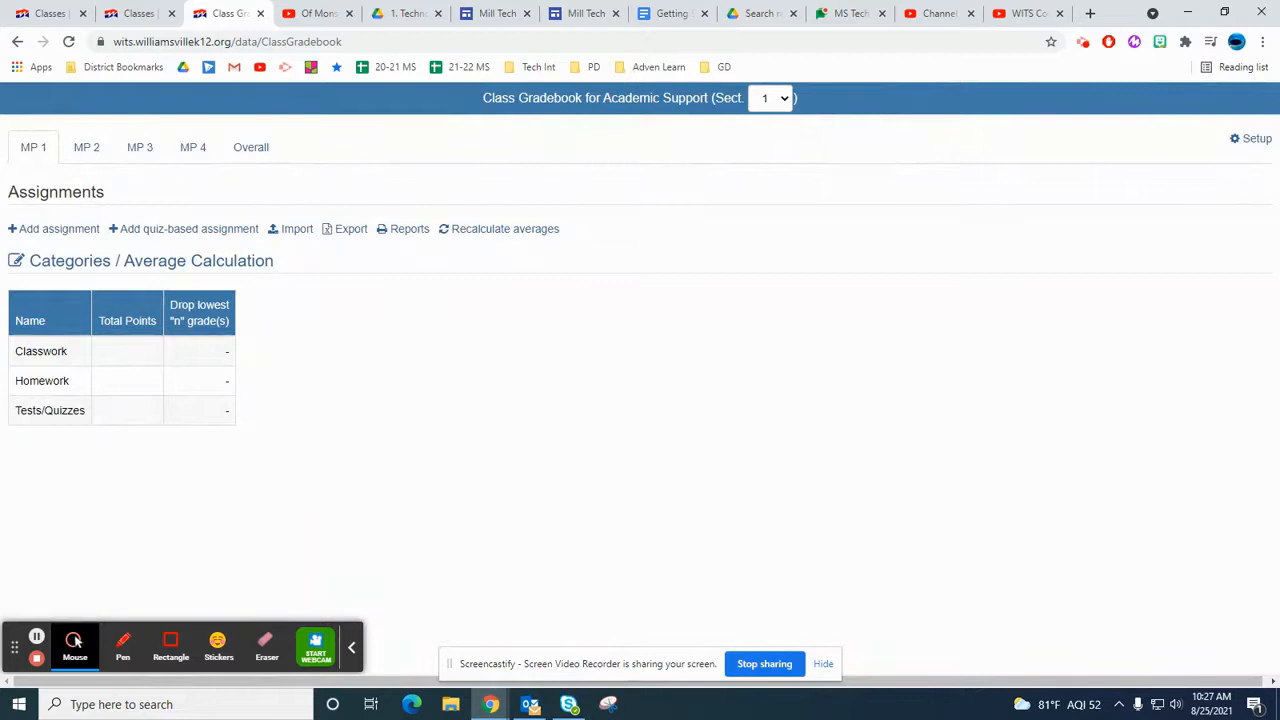
- Review the gradebook's miscellaneous settings, then cancel them and close the gradebook setup
{"action": "left_click", "coordinate": [1250, 140]}
{"action": "scroll", "coordinate": [620, 492], "scroll_direction": "down", "scroll_amount": 1}
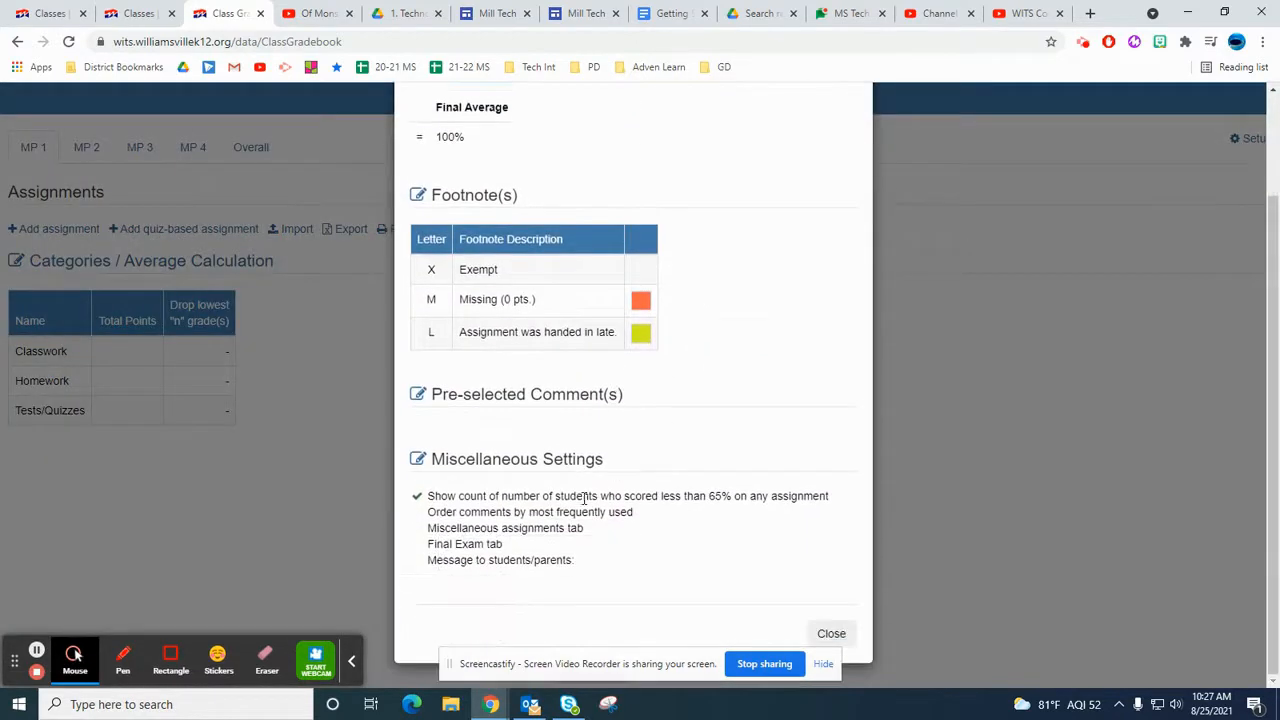
{"action": "left_click", "coordinate": [417, 459]}
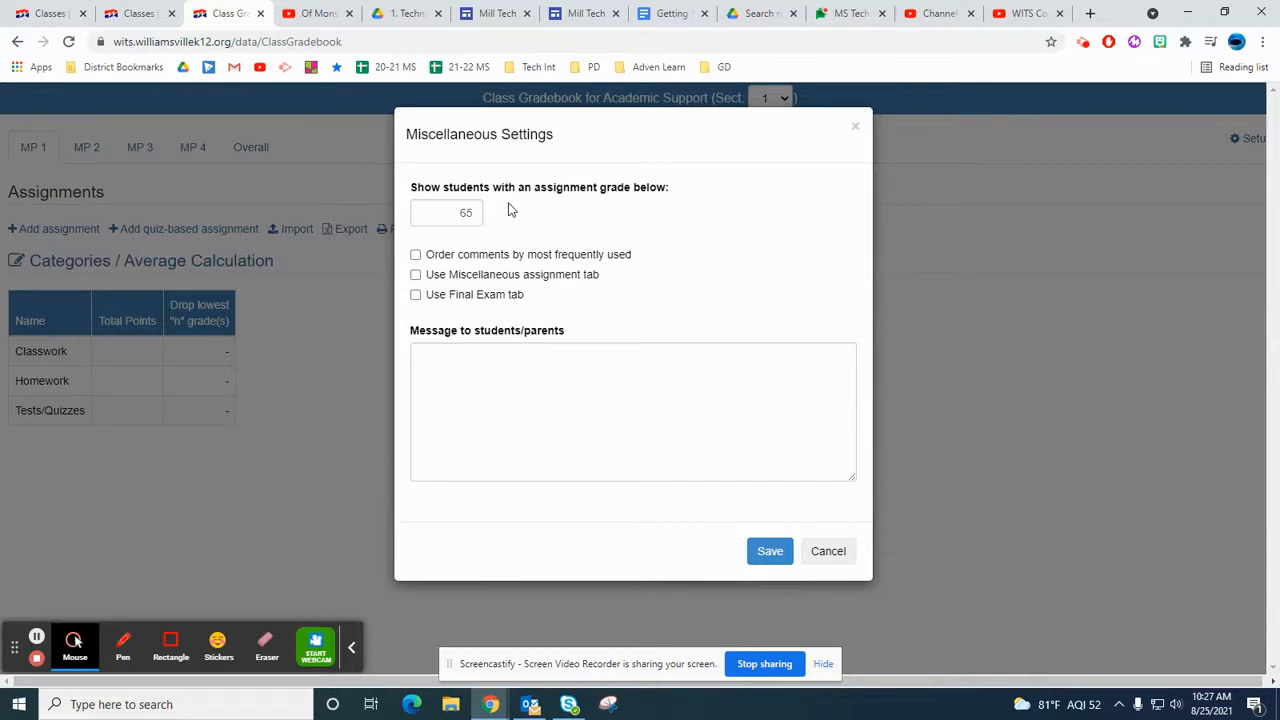
{"action": "left_click", "coordinate": [820, 553]}
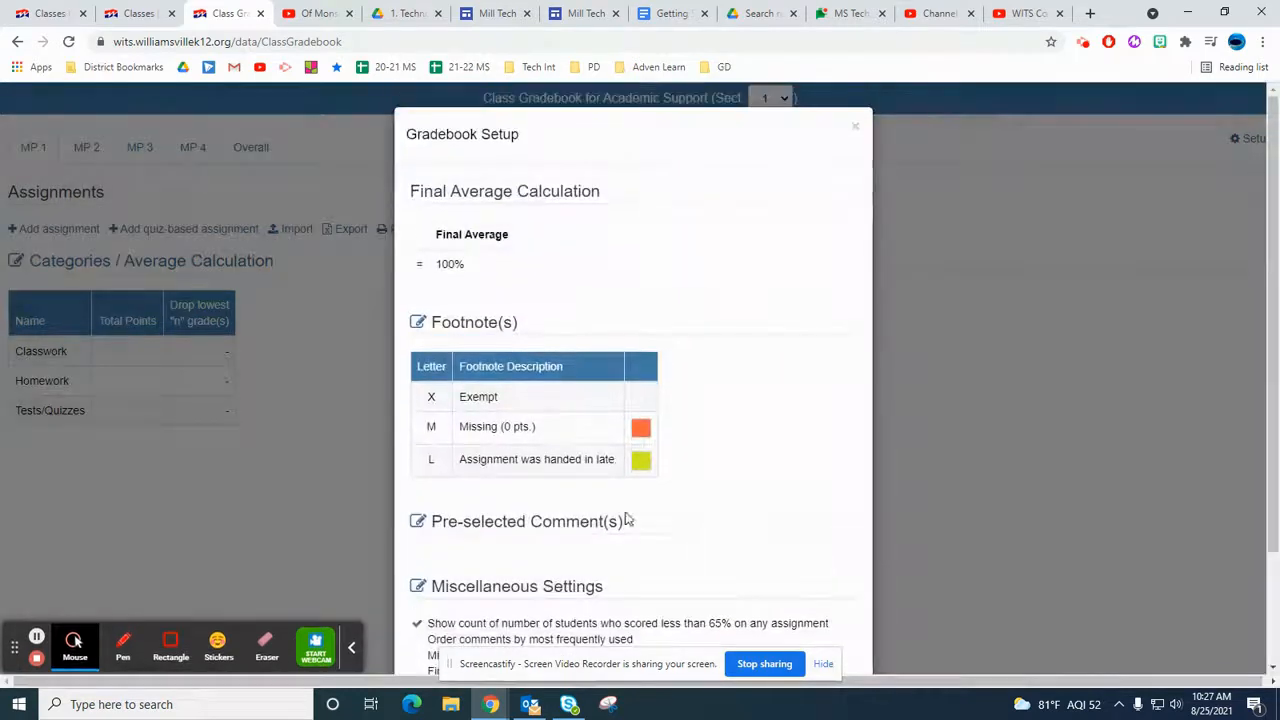
{"action": "left_click", "coordinate": [856, 125]}
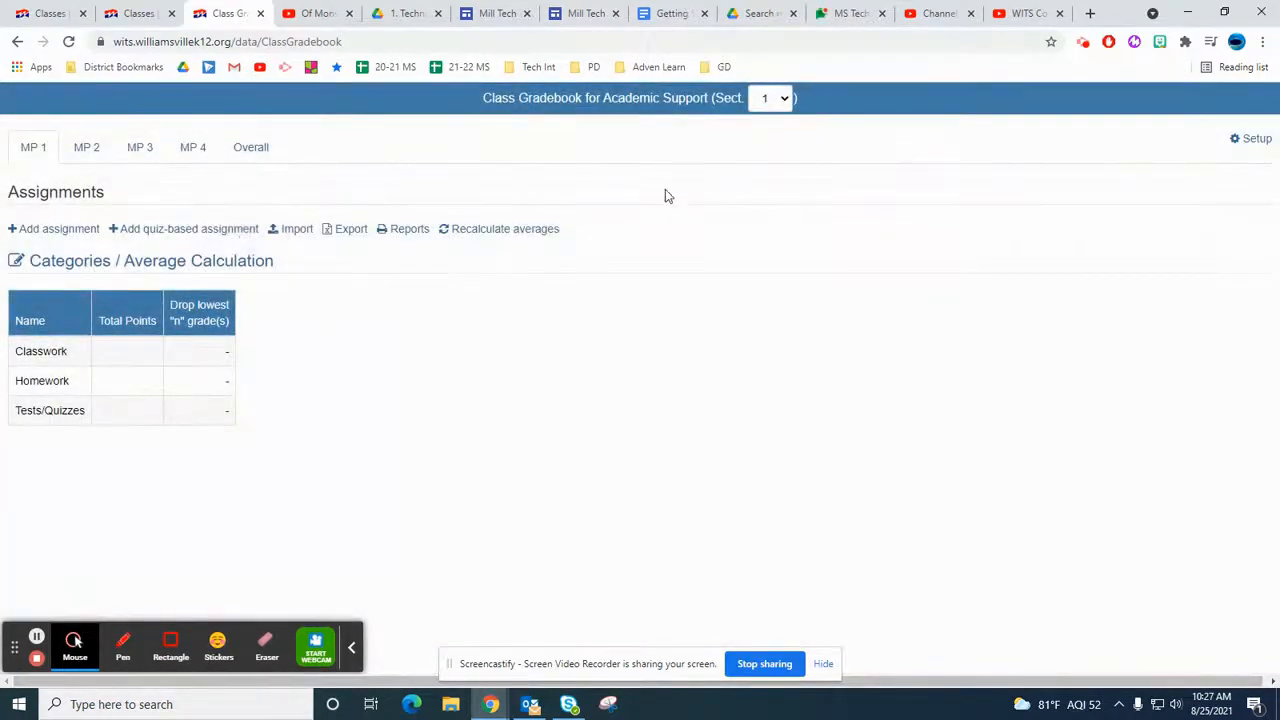
- Add a new assignment named Test, keeping the date 08/25/2021 and marking period M.P. 1
{"action": "left_click", "coordinate": [79, 231]}
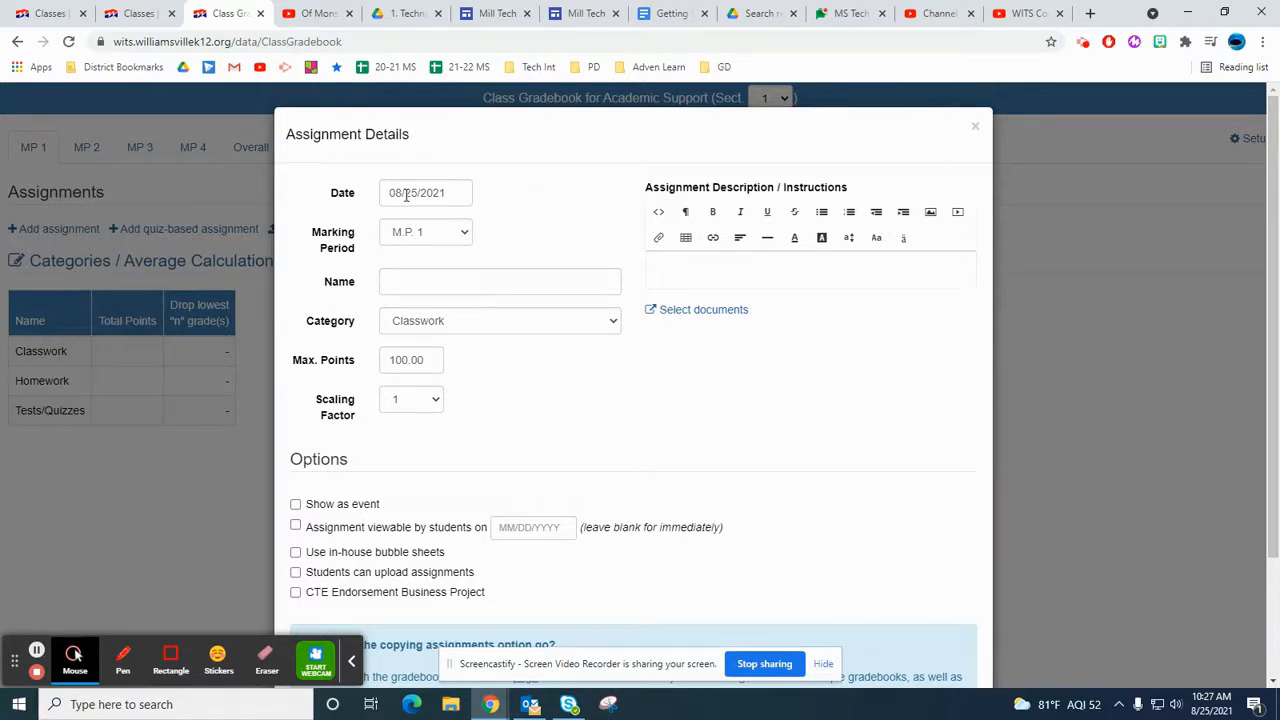
{"action": "left_click", "coordinate": [406, 195]}
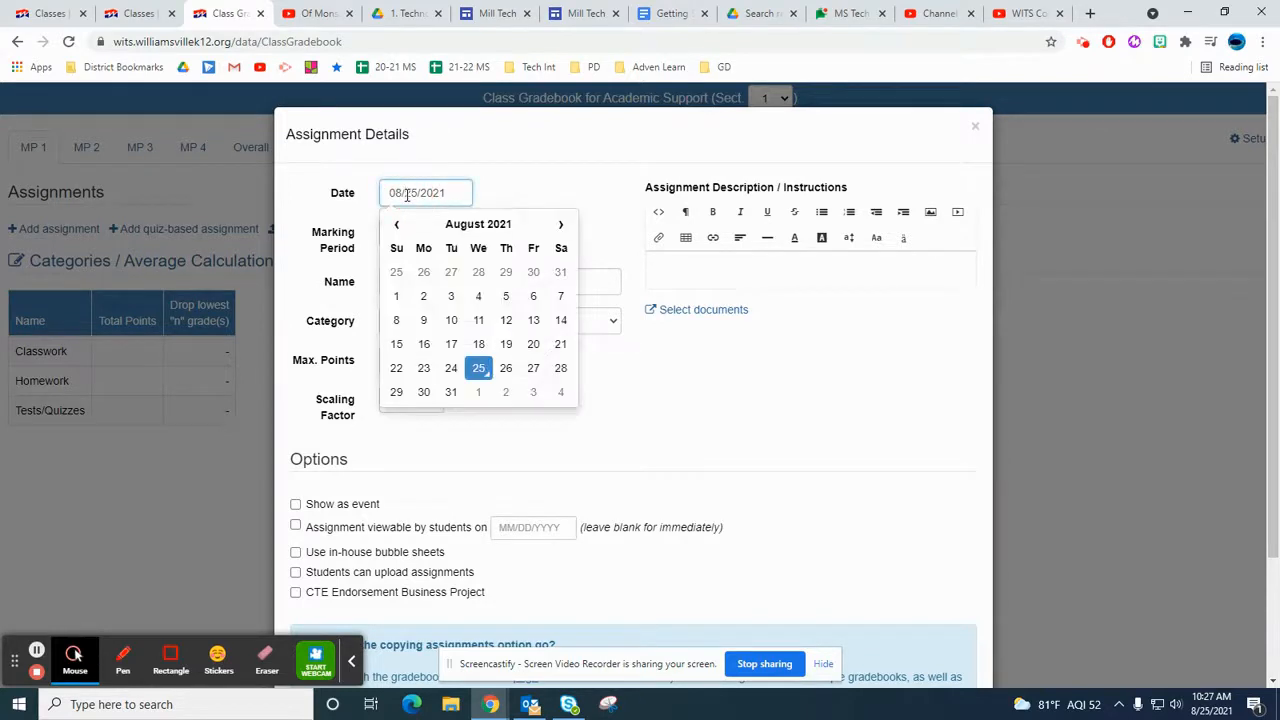
{"action": "left_click", "coordinate": [516, 192]}
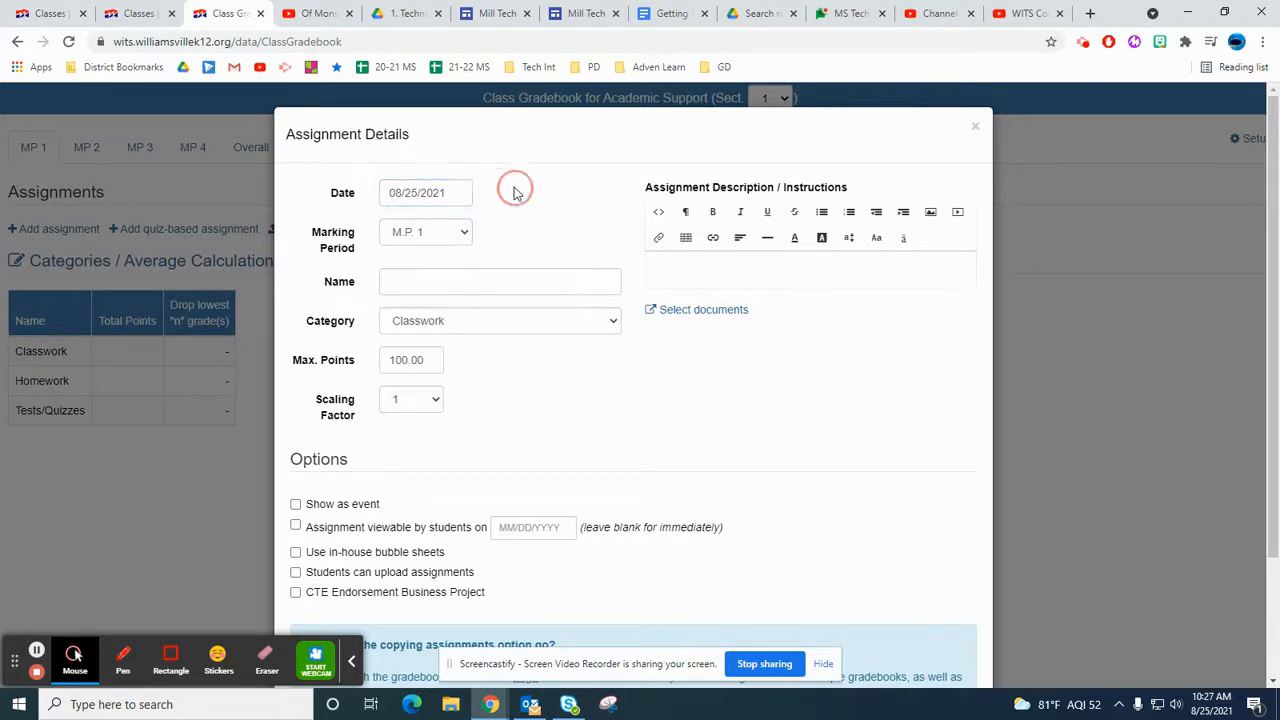
{"action": "left_click", "coordinate": [462, 233]}
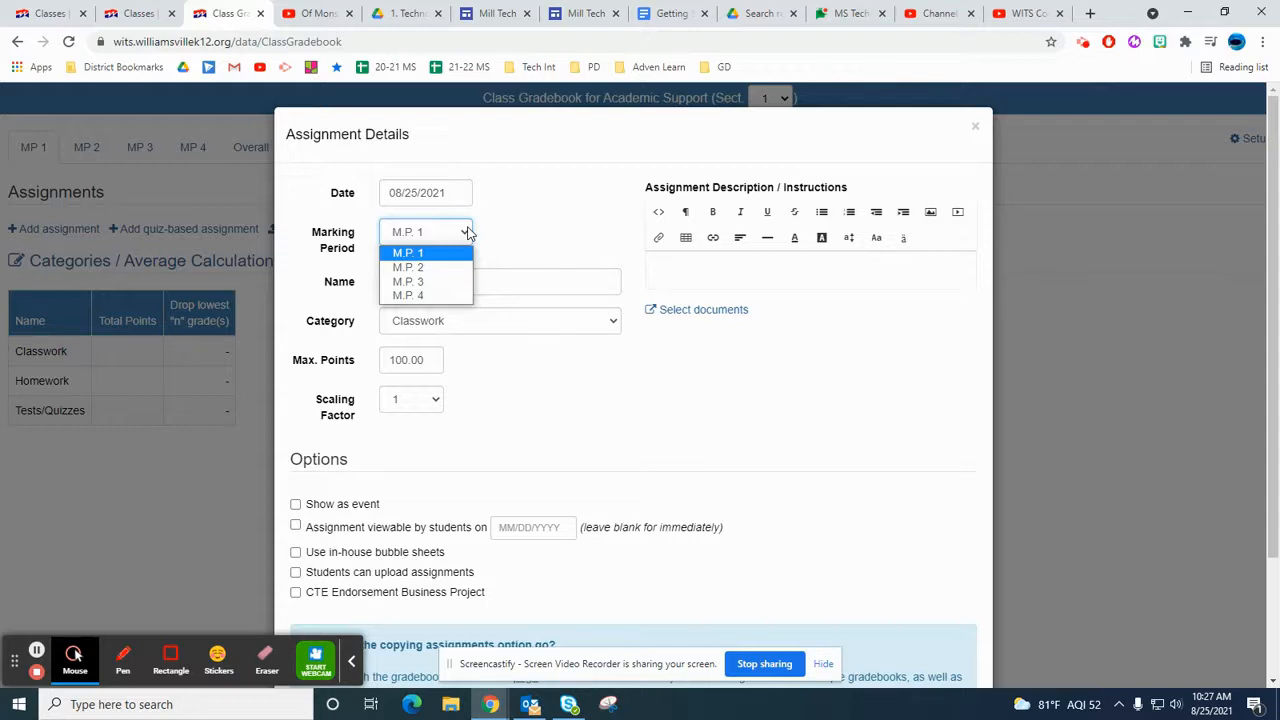
{"action": "left_click", "coordinate": [508, 242]}
{"action": "left_click", "coordinate": [504, 282]}
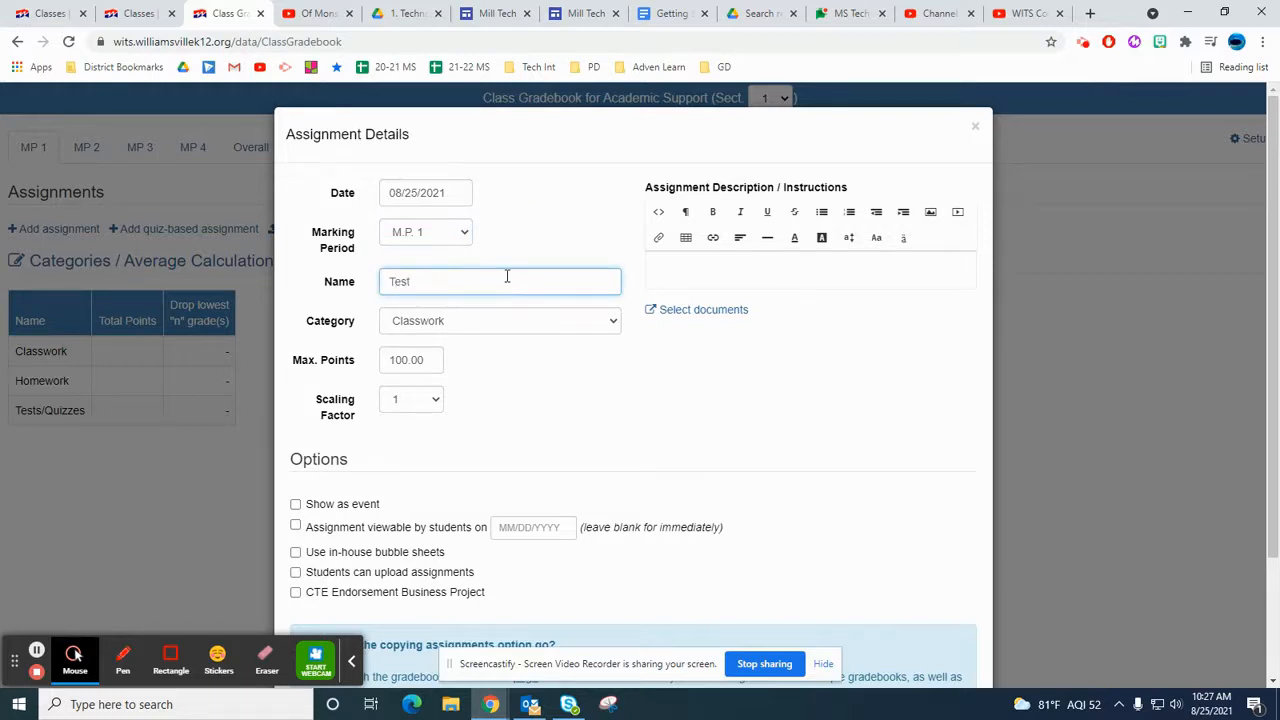
- Set the Test assignment's category to Homework and its maximum points to 2, keeping the scaling factor at 1
{"action": "left_click", "coordinate": [610, 328]}
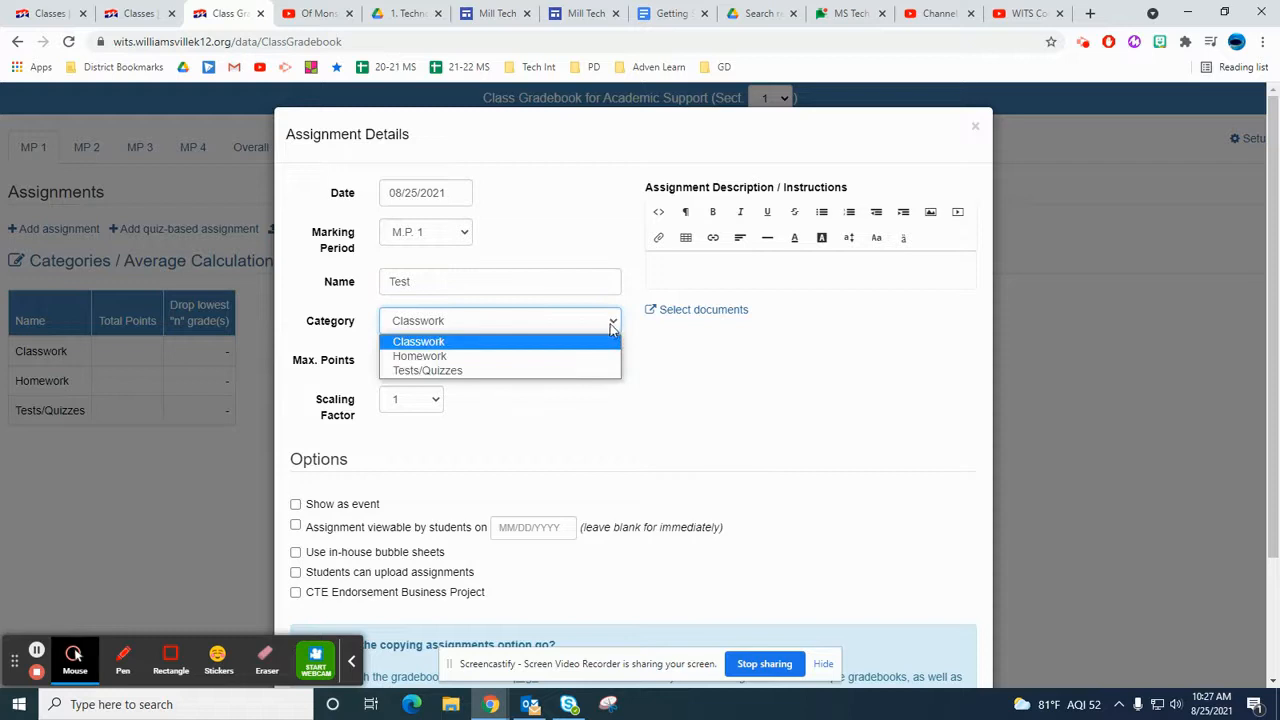
{"action": "left_click", "coordinate": [596, 357]}
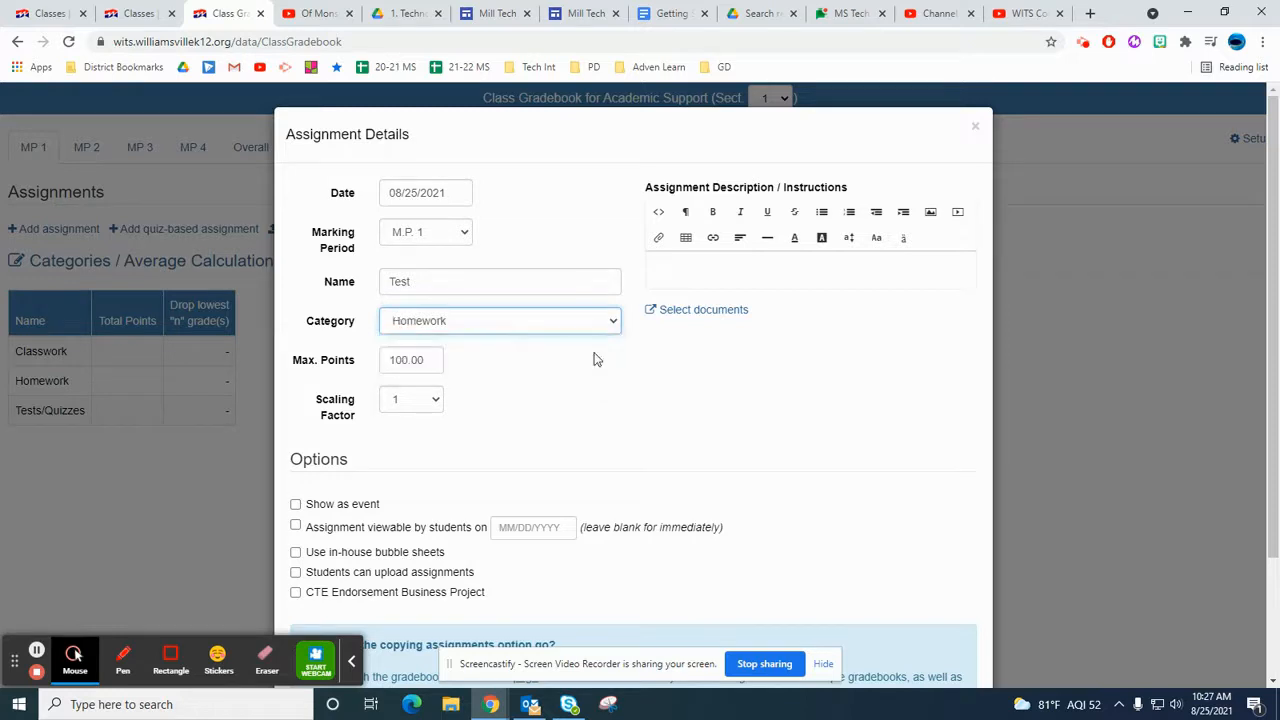
{"action": "left_click_drag", "start_coordinate": [427, 359], "coordinate": [365, 364]}
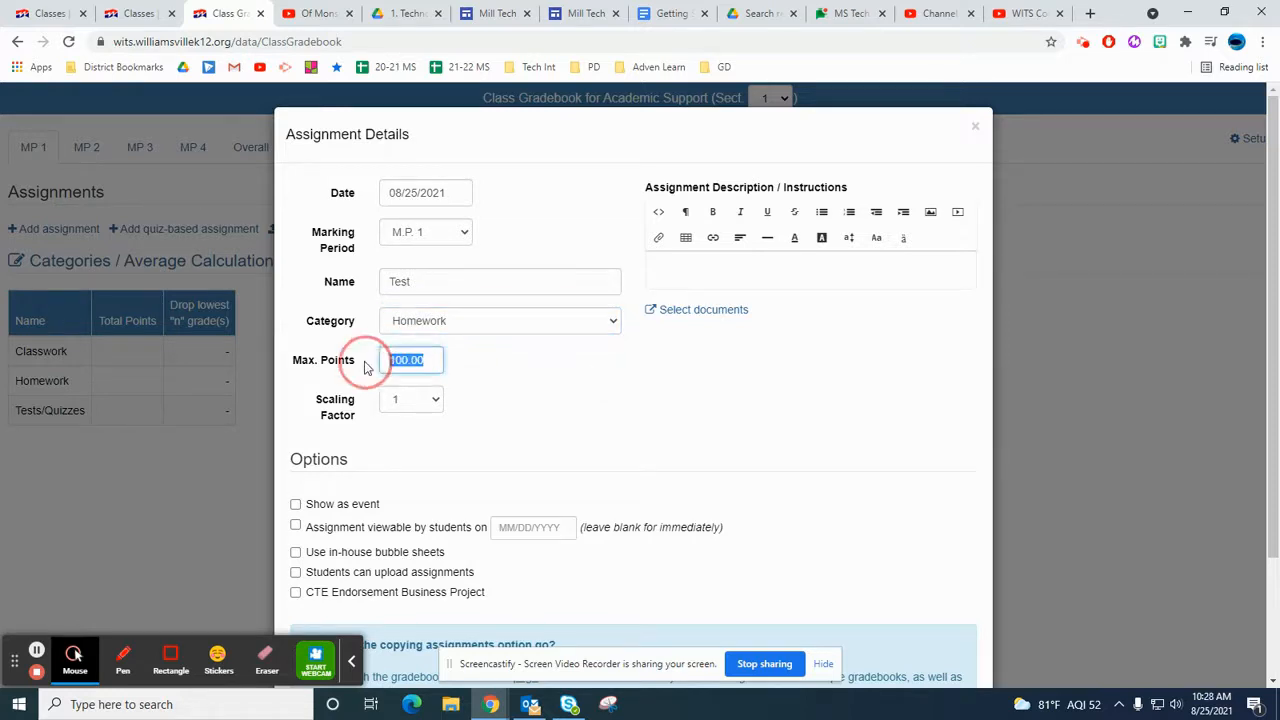
{"action": "type", "text": "2"}
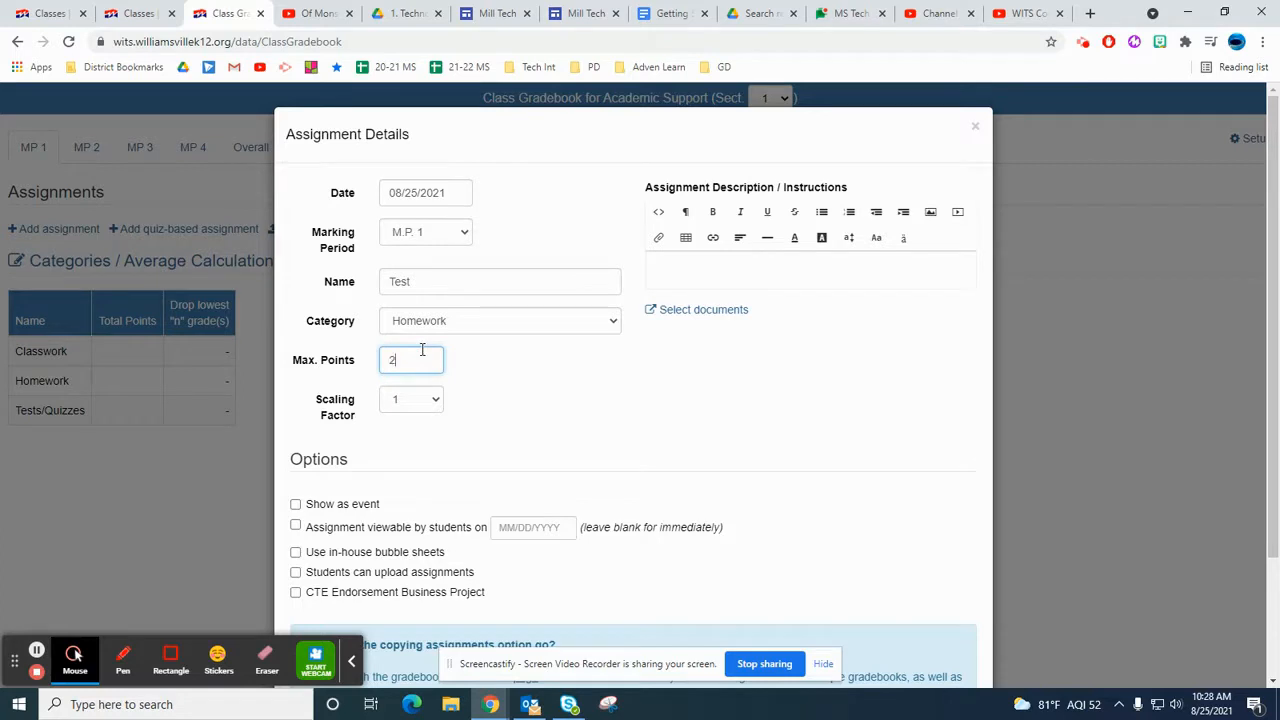
{"action": "left_click", "coordinate": [432, 400]}
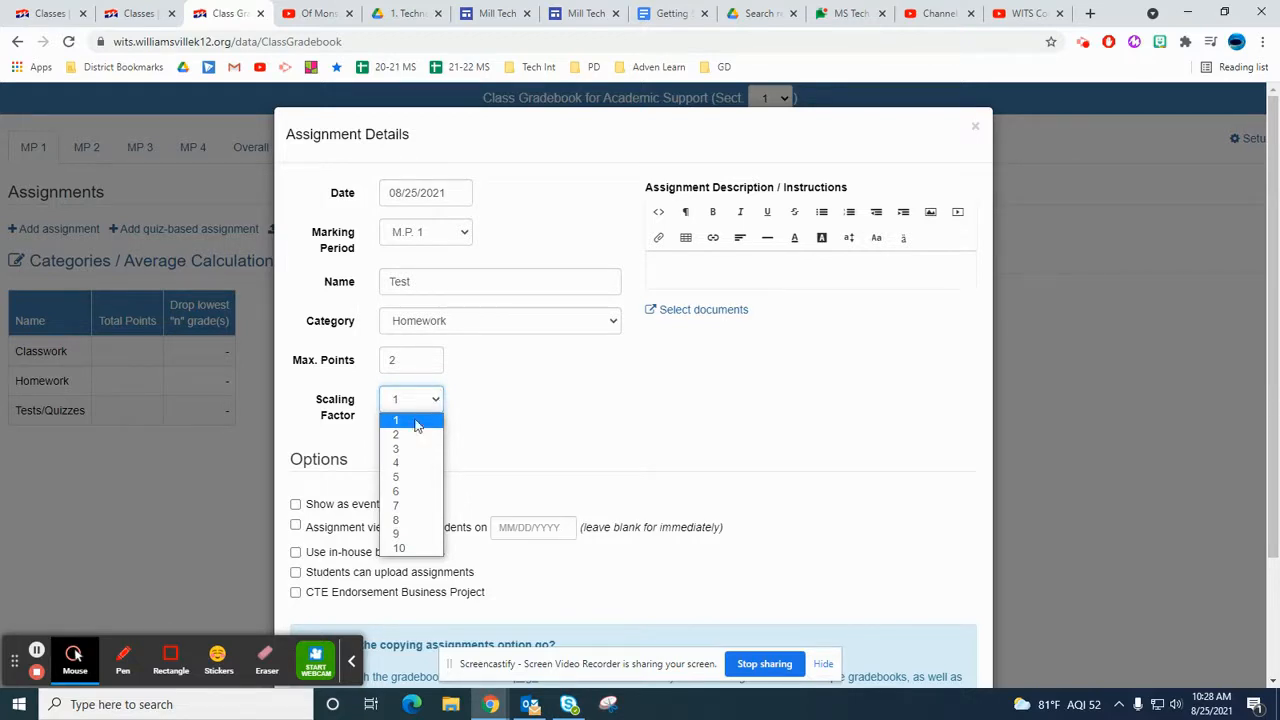
{"action": "left_click", "coordinate": [547, 417]}
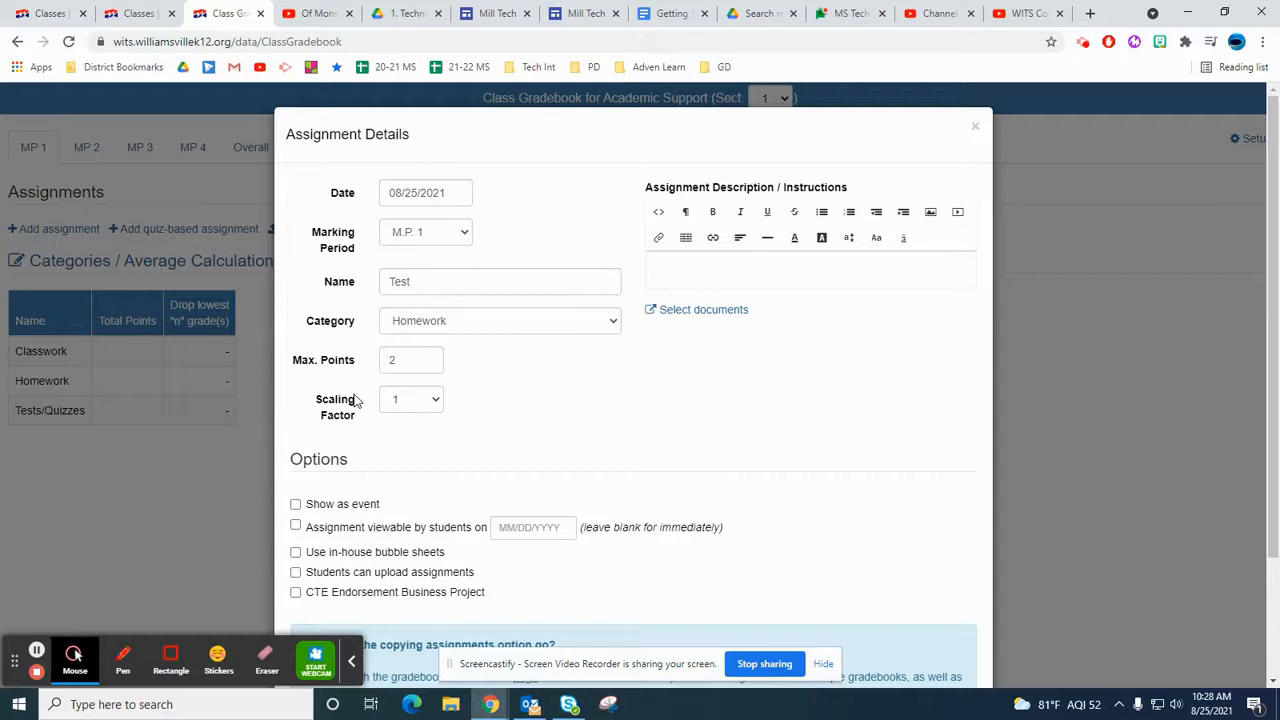
- Leave all the additional assignment options unselected and save the Test assignment
{"action": "scroll", "coordinate": [411, 489], "scroll_direction": "down", "scroll_amount": 1}
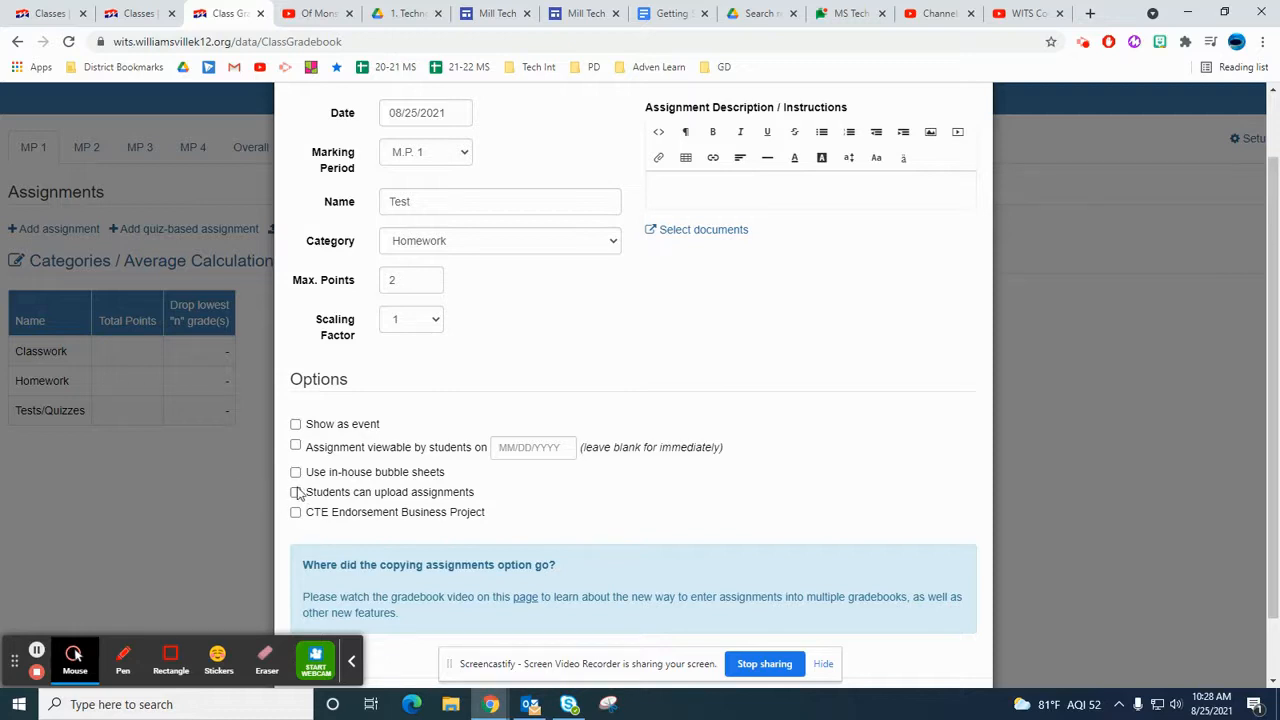
{"action": "scroll", "coordinate": [298, 492], "scroll_direction": "down", "scroll_amount": 1}
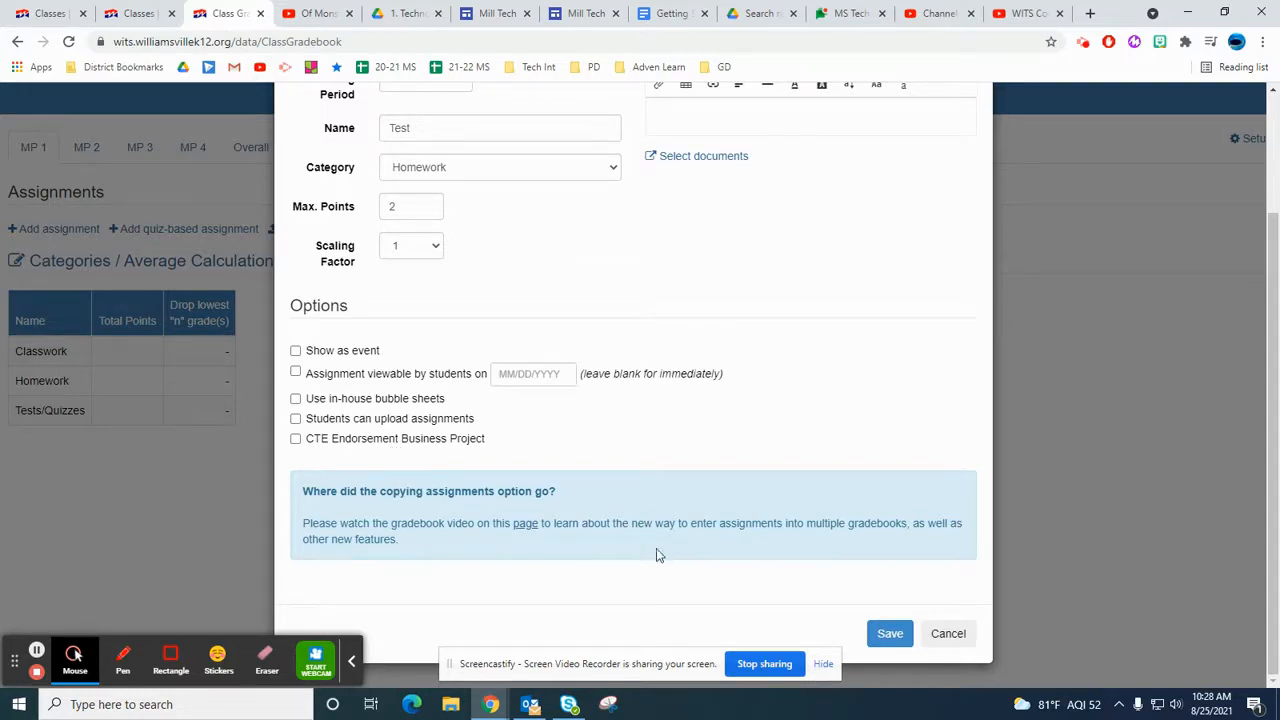
{"action": "left_click", "coordinate": [889, 637]}
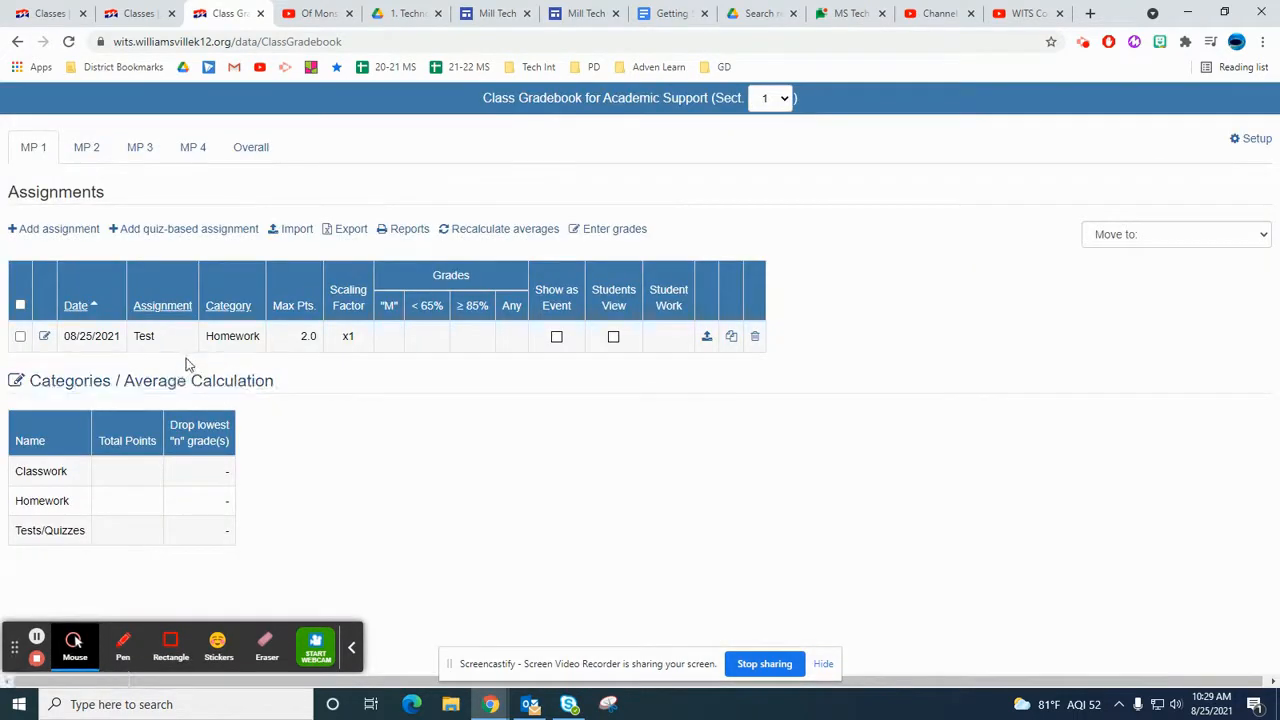
- Make the Test assignment viewable by students and open grade entry for that assignment
{"action": "left_click", "coordinate": [614, 338]}
{"action": "left_click", "coordinate": [20, 337]}
{"action": "left_click", "coordinate": [618, 232]}
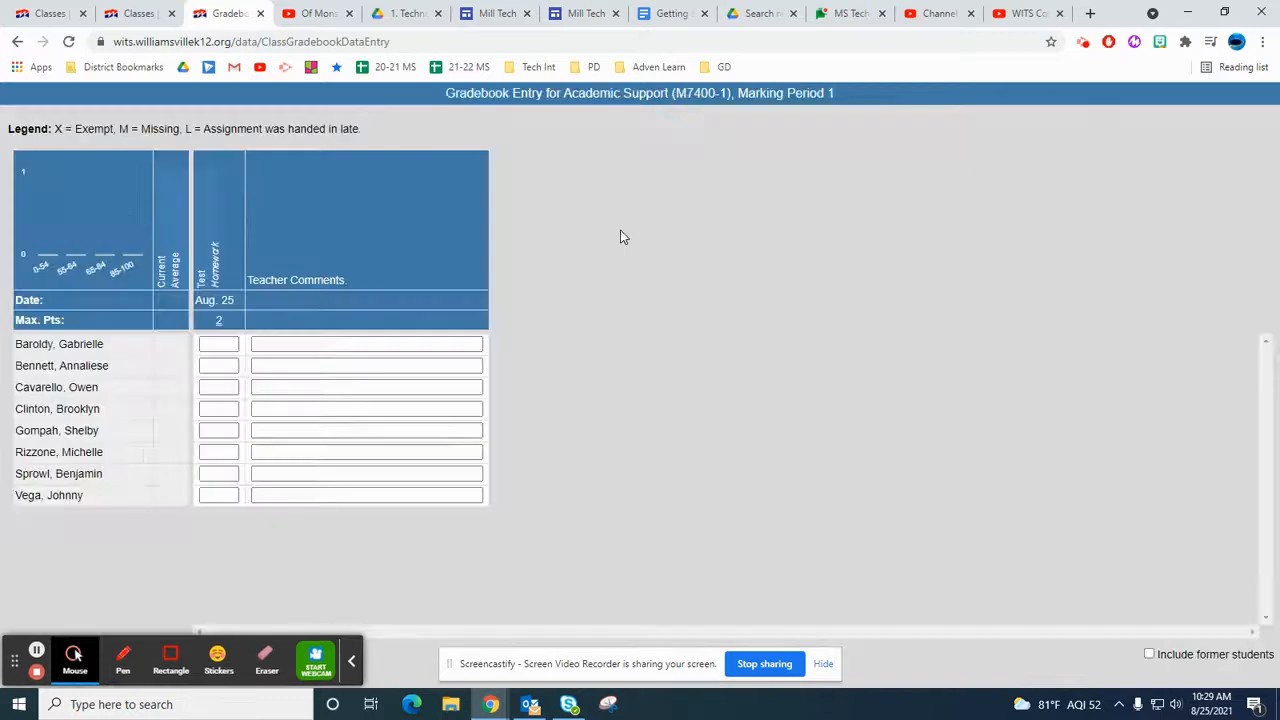
- Enter M for the first student and L for the second student in the Test homework column
{"action": "left_click", "coordinate": [211, 349]}
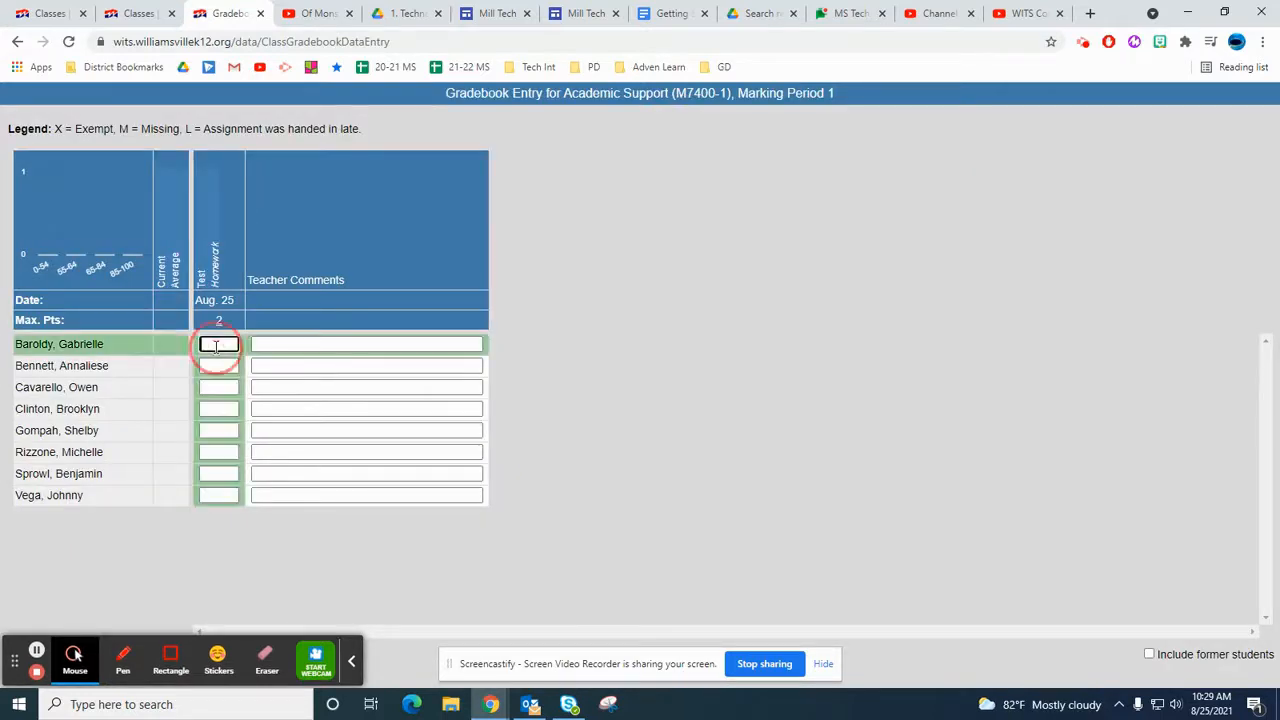
{"action": "type", "text": "M"}
{"action": "key", "text": "Return"}
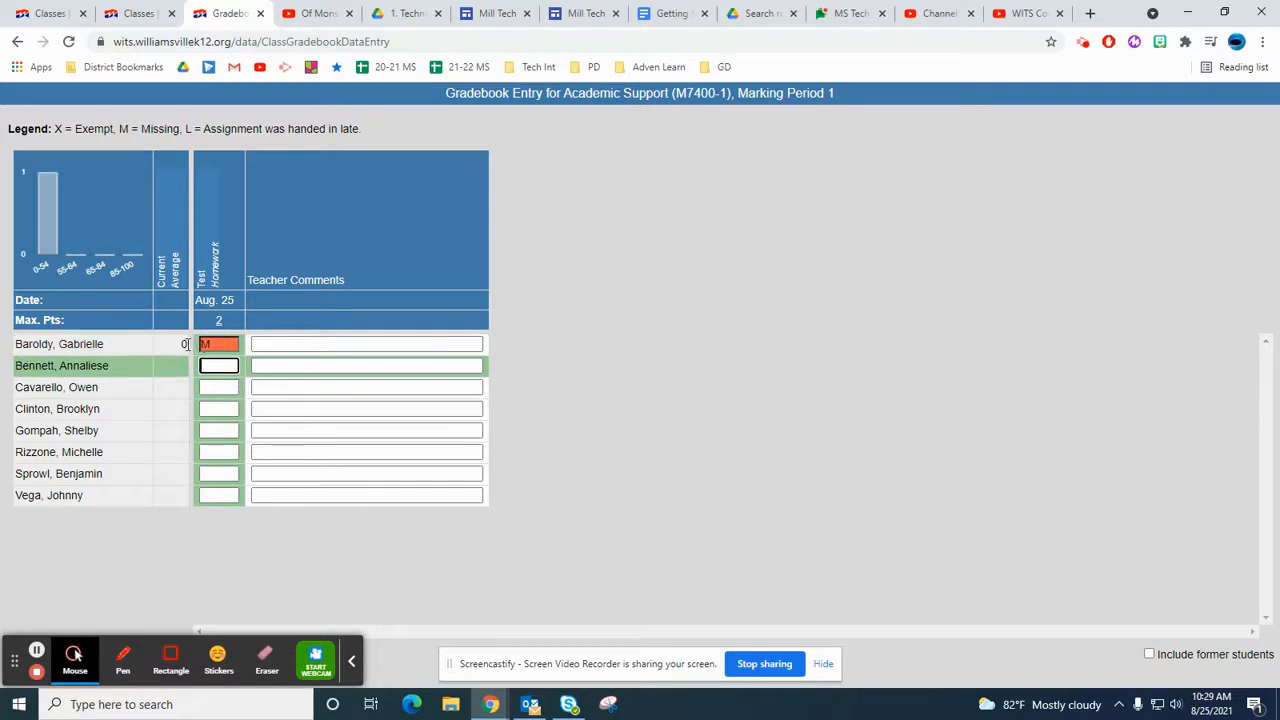
{"action": "type", "text": "L"}
{"action": "key", "text": "Return"}
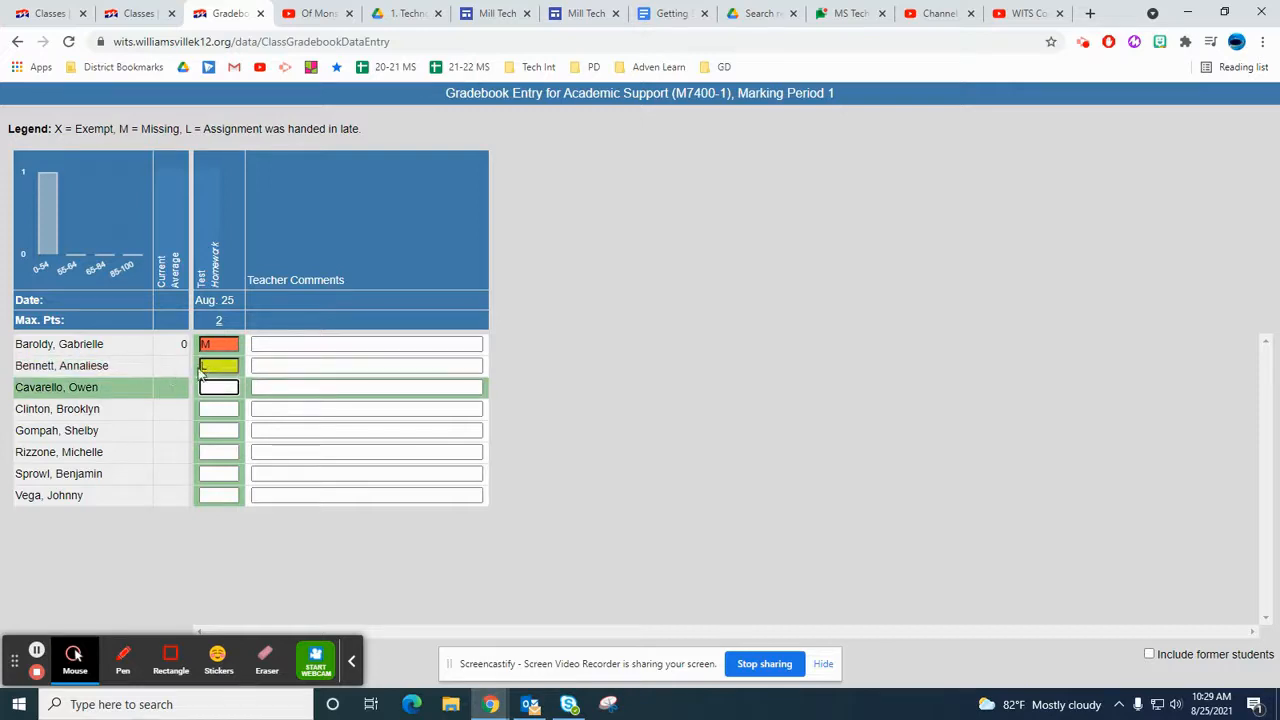
- Add a score of 1.8 before the second student's late mark so the Test grade reads 1.8L
{"action": "left_click", "coordinate": [203, 367]}
{"action": "key", "text": "Left"}
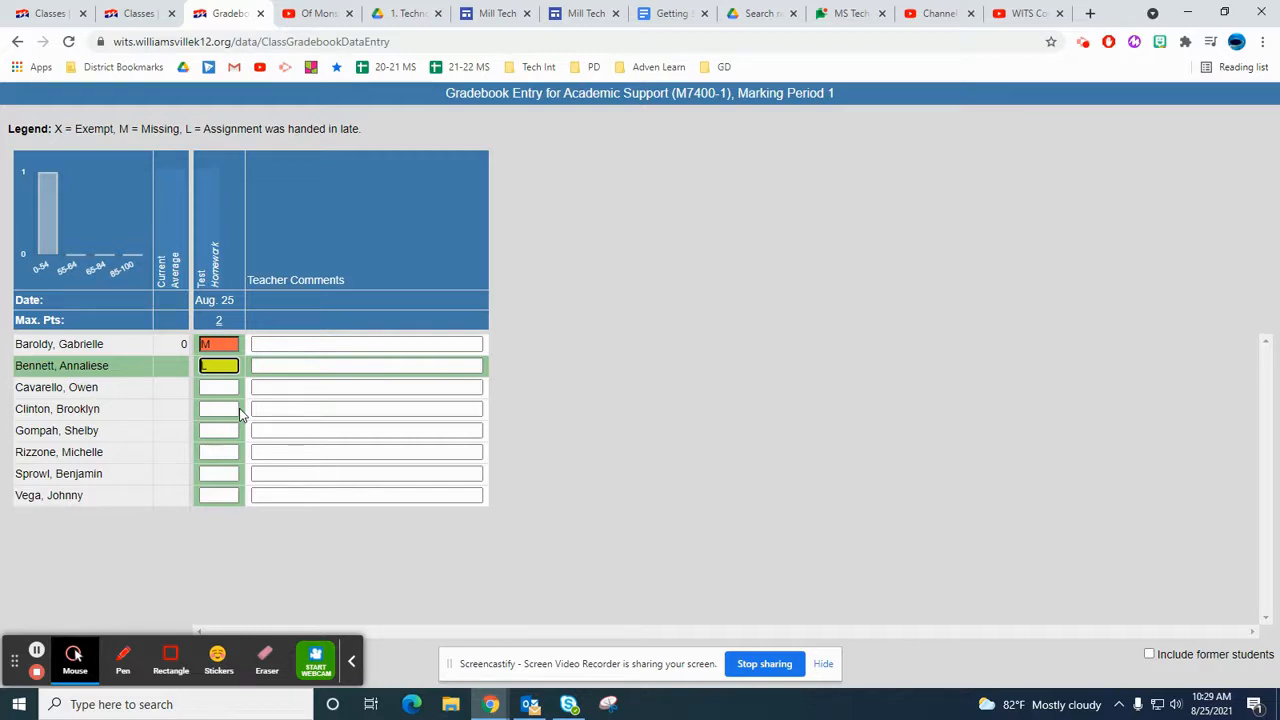
{"action": "type", "text": "1"}
{"action": "type", "text": ".9"}
{"action": "key", "text": "BackSpace"}
{"action": "type", "text": "8"}
{"action": "key", "text": "Return"}
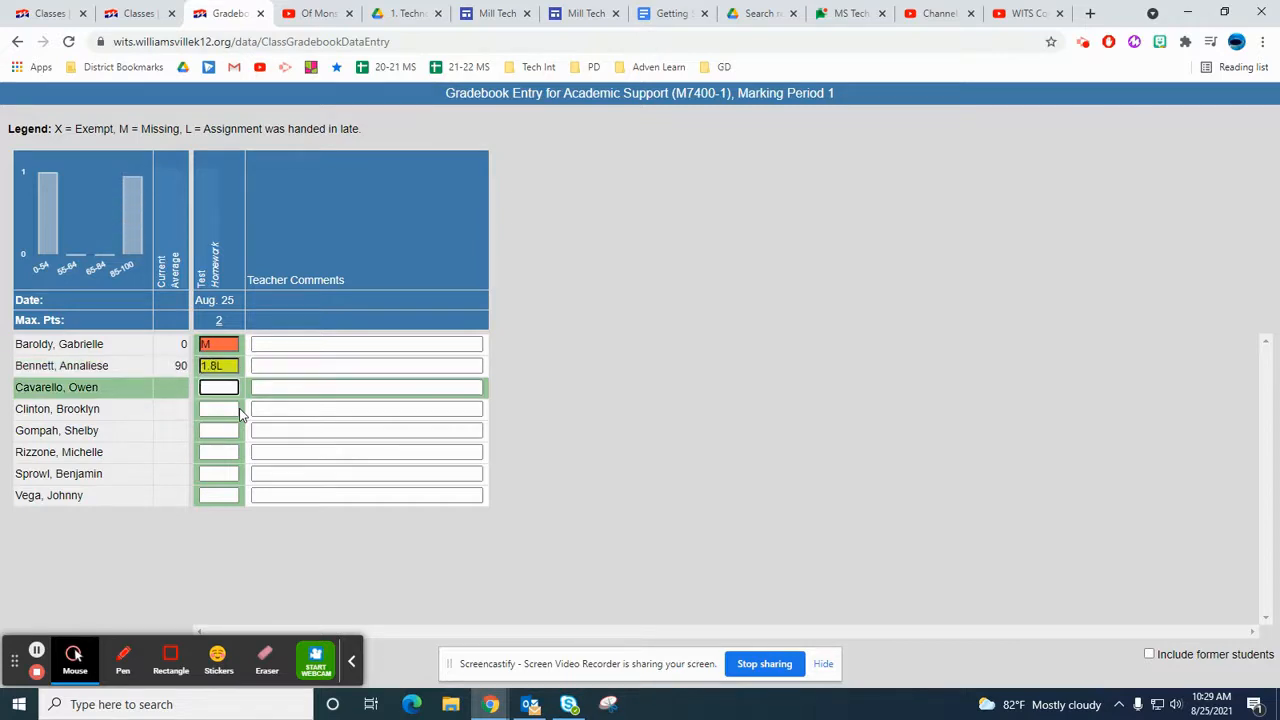